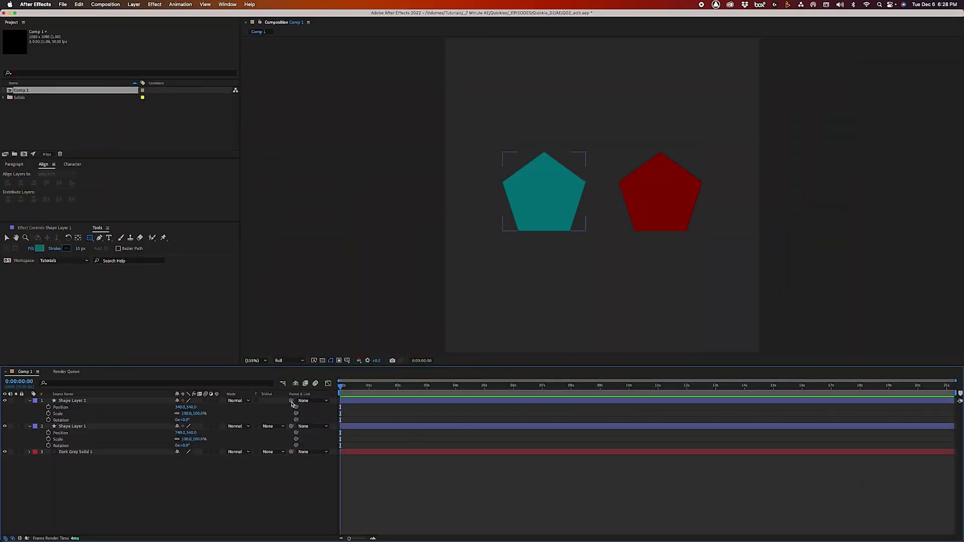
Parent Shape Layer 2 to Shape Layer 1, then set Shape Layer 1's X position to 696, scale to 101% and rotation to 22°.
click(292, 403)
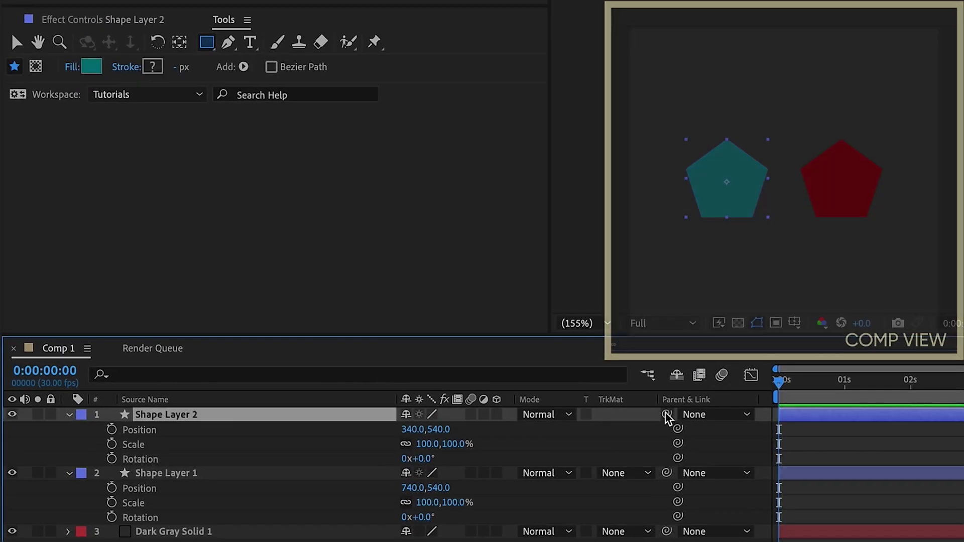
drag(667, 415, 163, 471)
click(163, 472)
drag(412, 487, 448, 523)
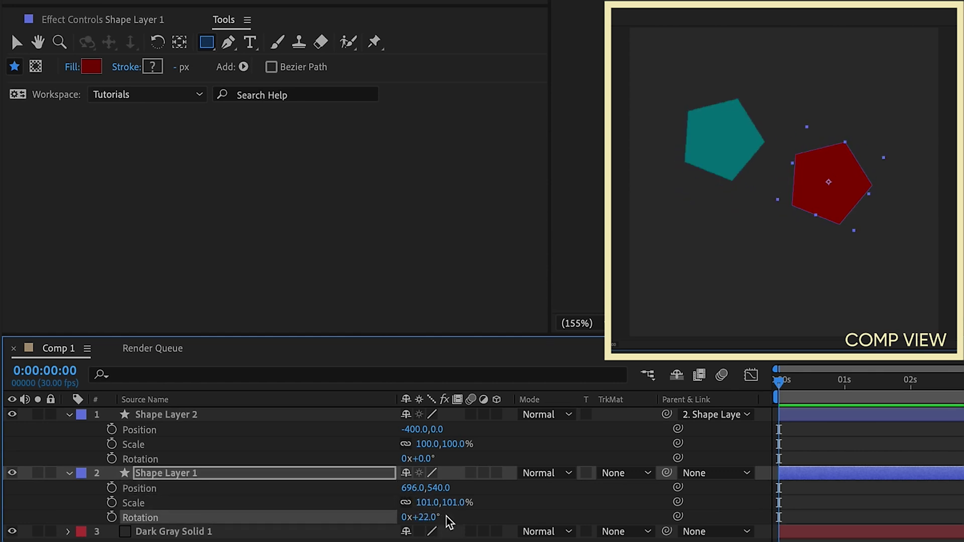
Undo the position, scale and rotation changes on Shape Layer 1, keeping the parenting.
key(ctrl+z)
key(ctrl+z)
key(ctrl+z)
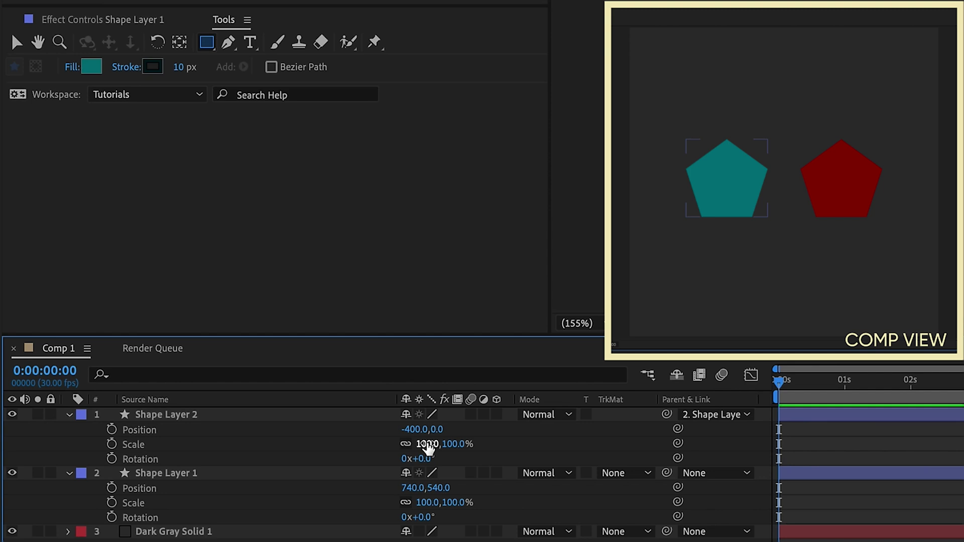
Scale the child Shape Layer 2 down to 85% and select it.
drag(428, 445, 409, 435)
click(245, 481)
click(226, 416)
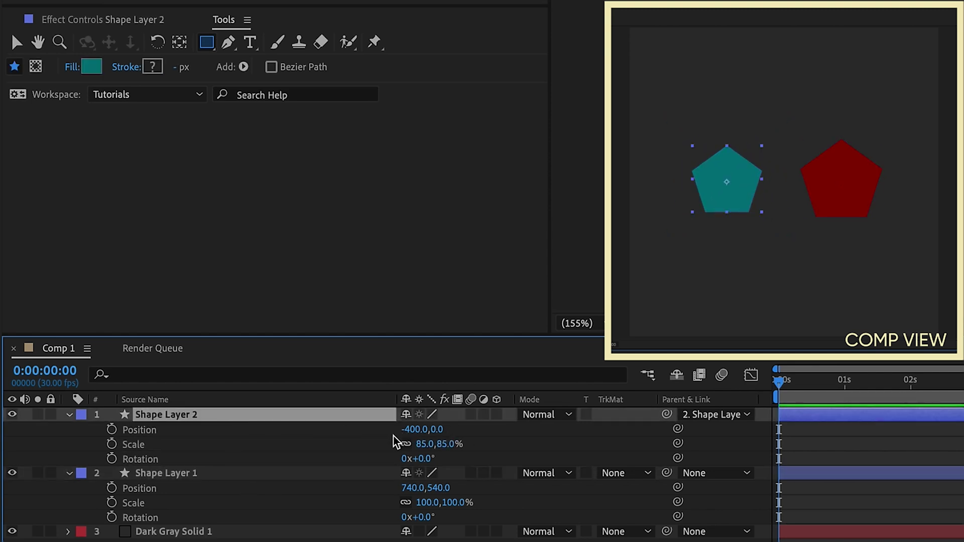
Shift Shape Layer 2's Y position independently of its parent and scale down Shape Layer 1.
drag(438, 430, 521, 429)
click(381, 474)
drag(427, 502, 390, 498)
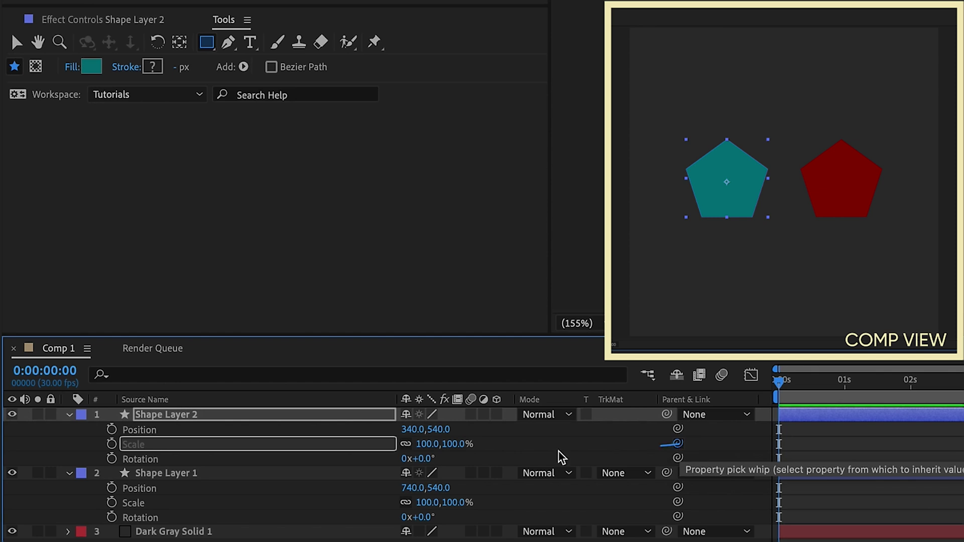
Link Shape Layer 2's Scale to Shape Layer 1's Scale, then test it by scaling Shape Layer 1 to 114% and moving Shape Layer 2.
drag(561, 457, 243, 503)
drag(422, 502, 477, 486)
drag(439, 430, 399, 523)
Undo the scale link and all of its test changes on both shape layers.
key(super+z)
key(ctrl+z)
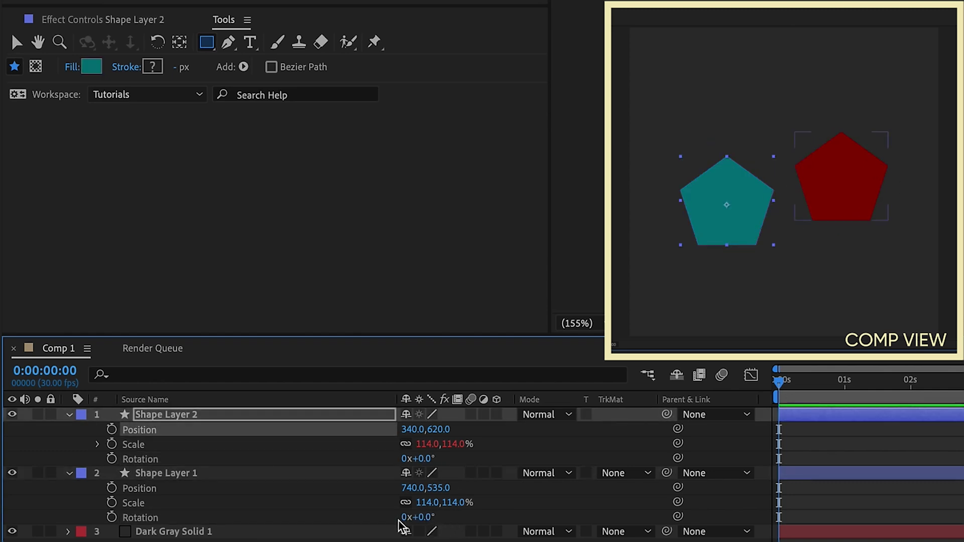
key(ctrl+z)
key(ctrl+z)
key(ctrl+z)
key(ctrl+z)
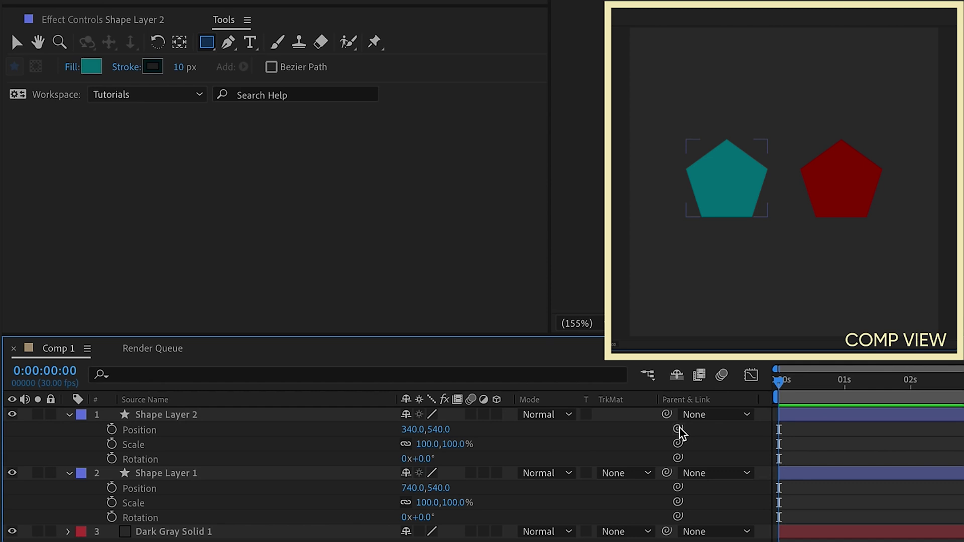
Link Shape Layer 2's Position to Shape Layer 1's Position and toggle Shape Layer 2's visibility to check the overlap.
drag(678, 430, 263, 494)
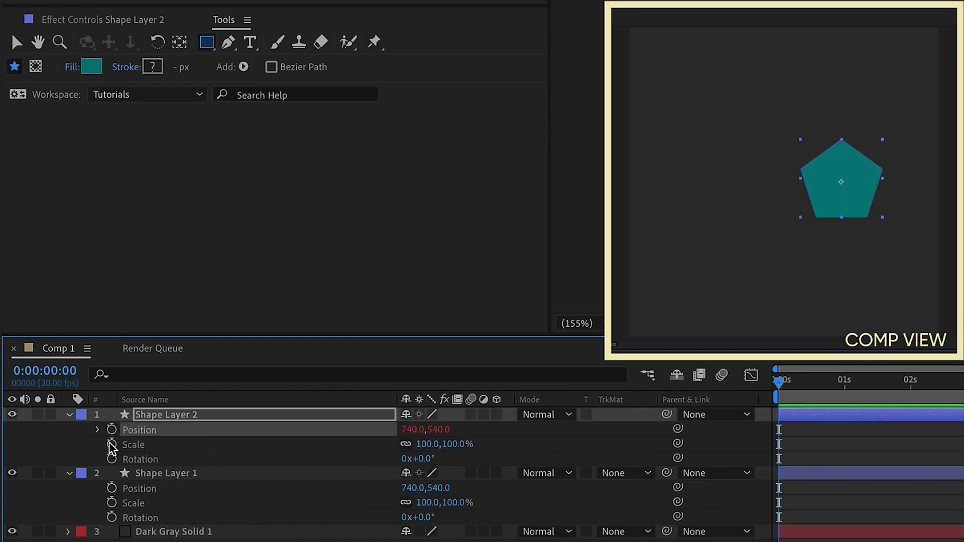
click(12, 415)
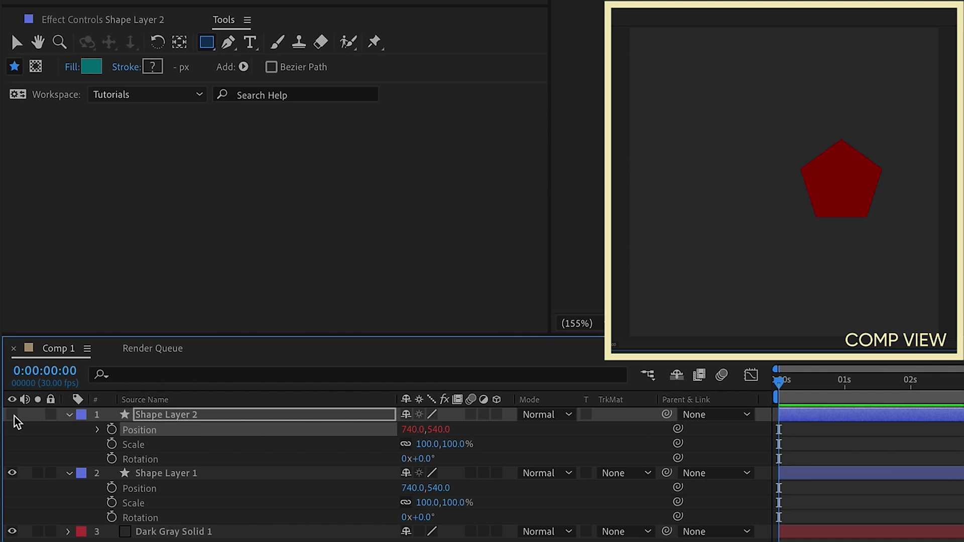
click(13, 415)
click(12, 415)
click(12, 415)
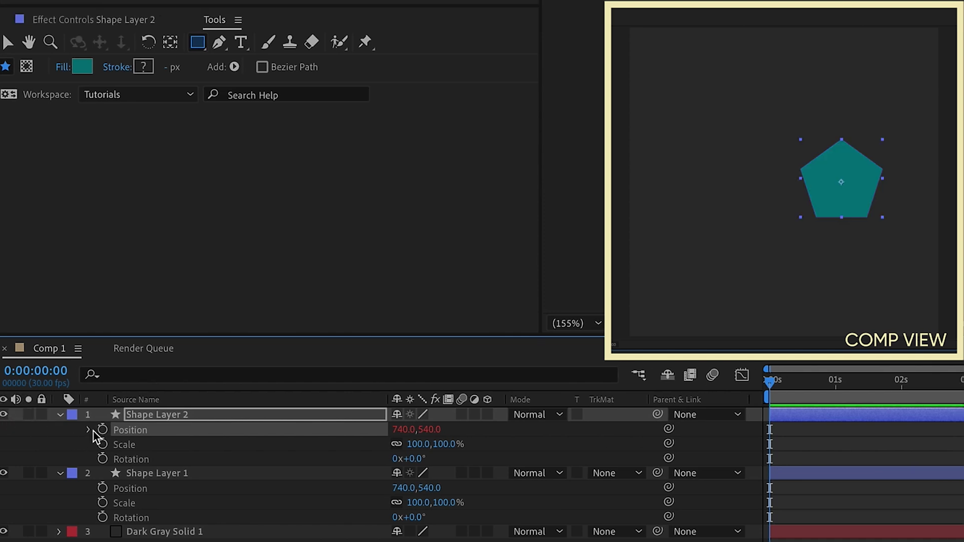
Add "value+" at the start of Shape Layer 2's Position expression and apply it.
click(97, 430)
click(860, 450)
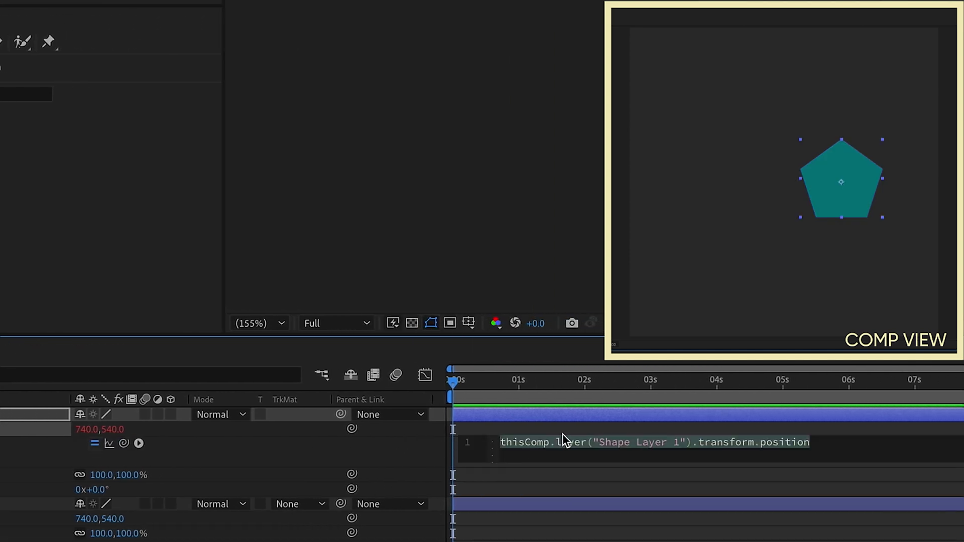
key(Left)
text(value+)
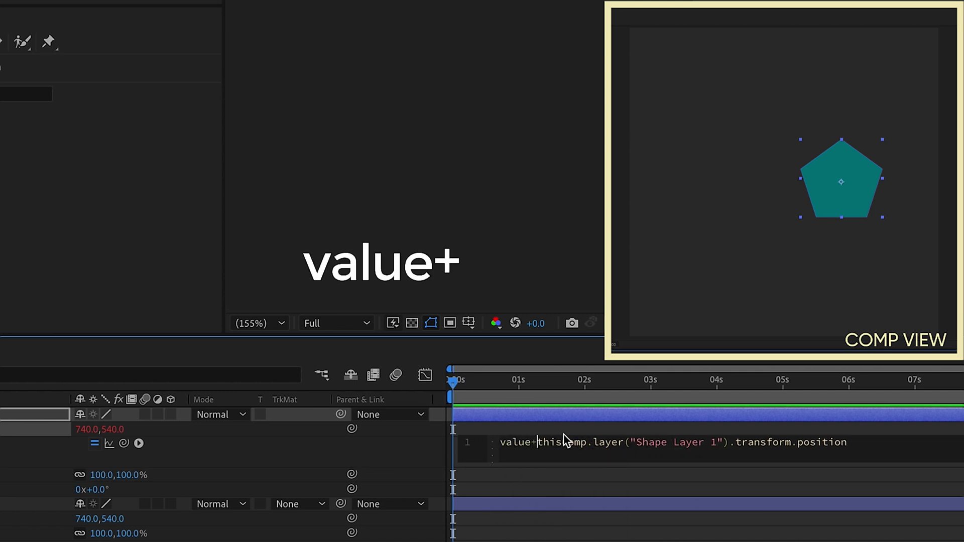
click(57, 390)
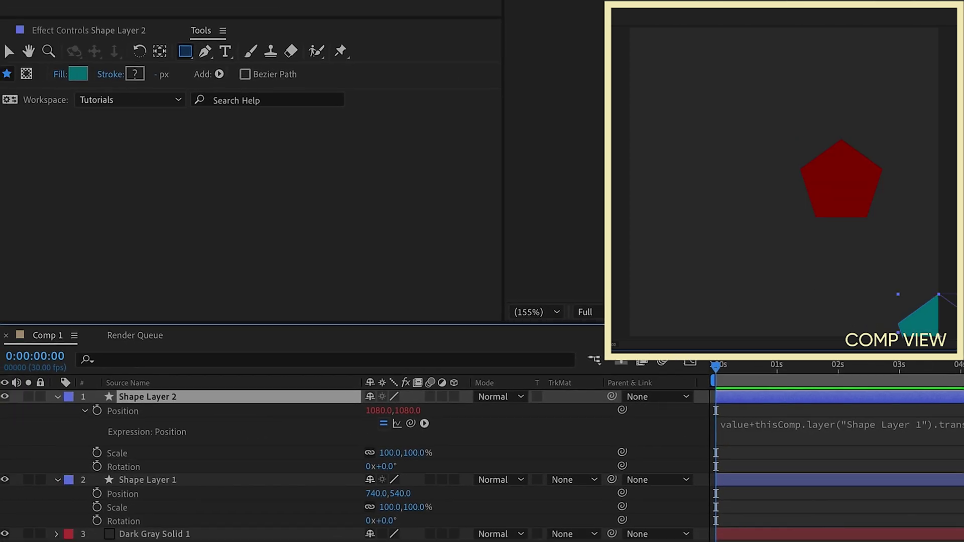
Move the teal pentagon back beside the red one, with a position offset of about -402.4, -4.5.
key(v)
drag(951, 321, 739, 165)
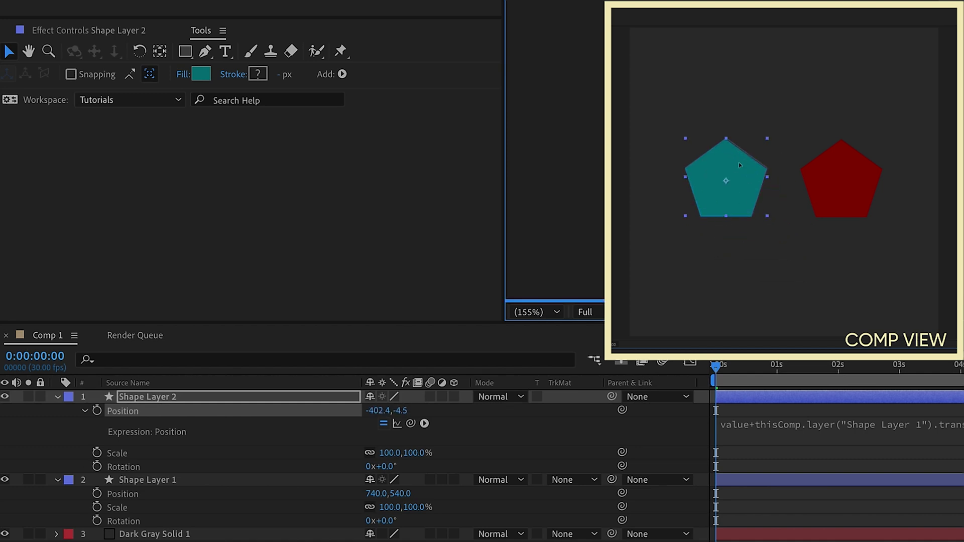
Test the position link by changing Shape Layer 1's Y position to 476 and moving Shape Layer 2 to about 431.6, 263.5.
click(828, 182)
drag(402, 494, 486, 474)
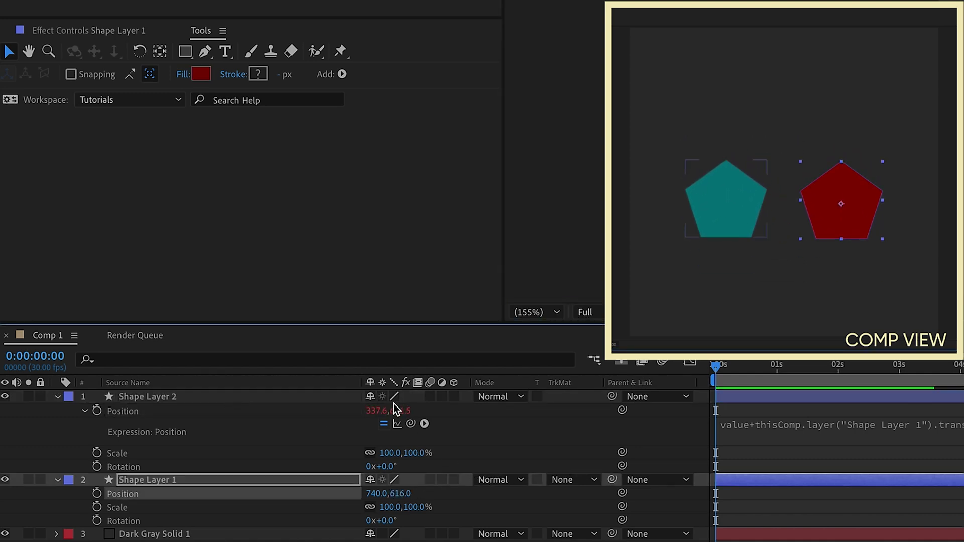
drag(400, 412, 266, 375)
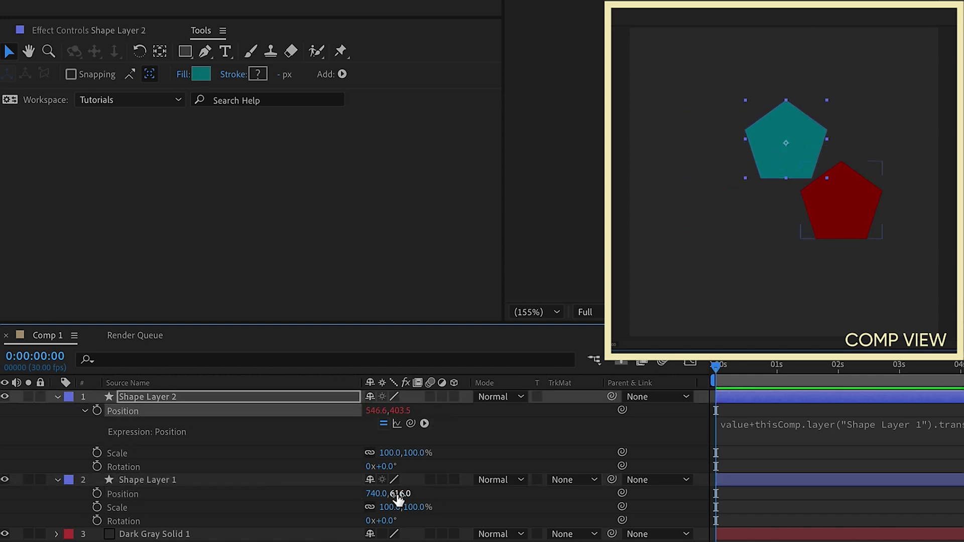
drag(401, 495, 323, 475)
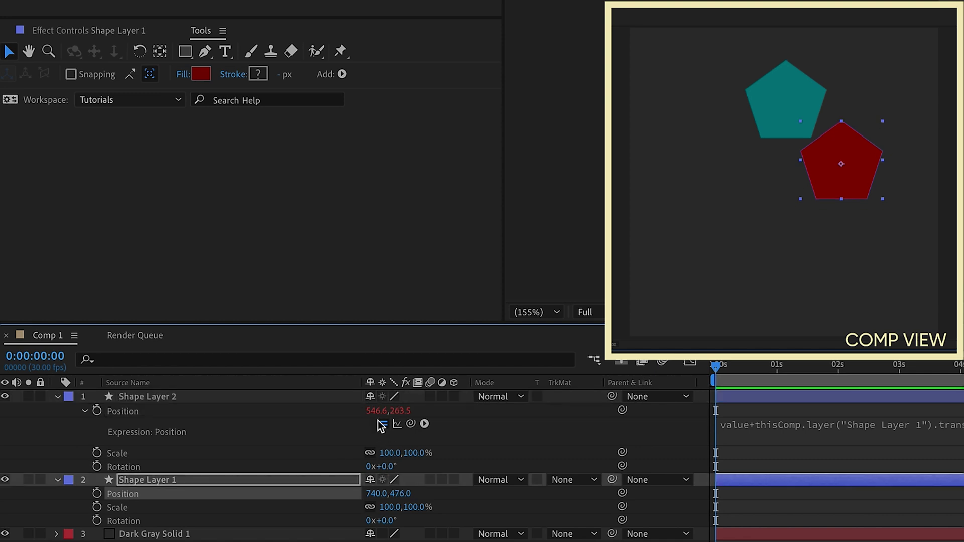
drag(377, 414, 304, 418)
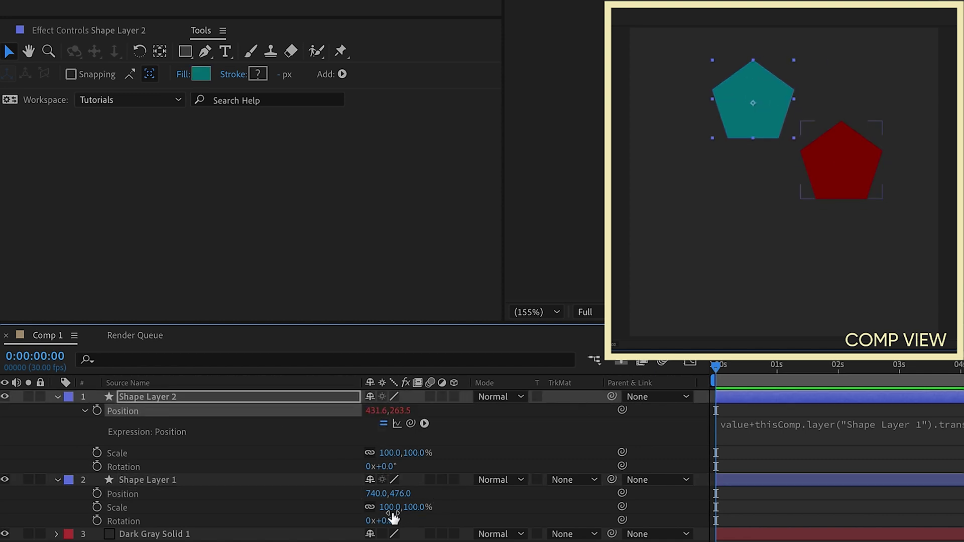
Scale Shape Layer 1 to 88% with a -1° rotation, and scale Shape Layer 2 to 62%.
mouse_move(390, 508)
mouse_down()
mouse_move(421, 508)
mouse_move(382, 510)
mouse_move(357, 529)
mouse_move(438, 515)
mouse_move(376, 517)
mouse_move(386, 517)
mouse_up()
drag(389, 453, 333, 465)
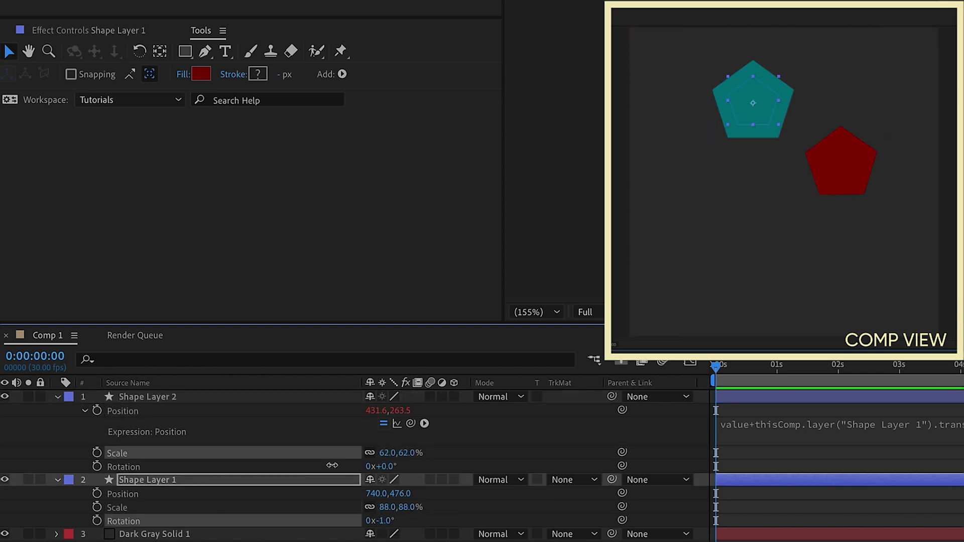
Undo all the transform tests and the Position expression, back to two unlinked pentagons.
key(ctrl+a)
key(ctrl+z)
key(ctrl+z)
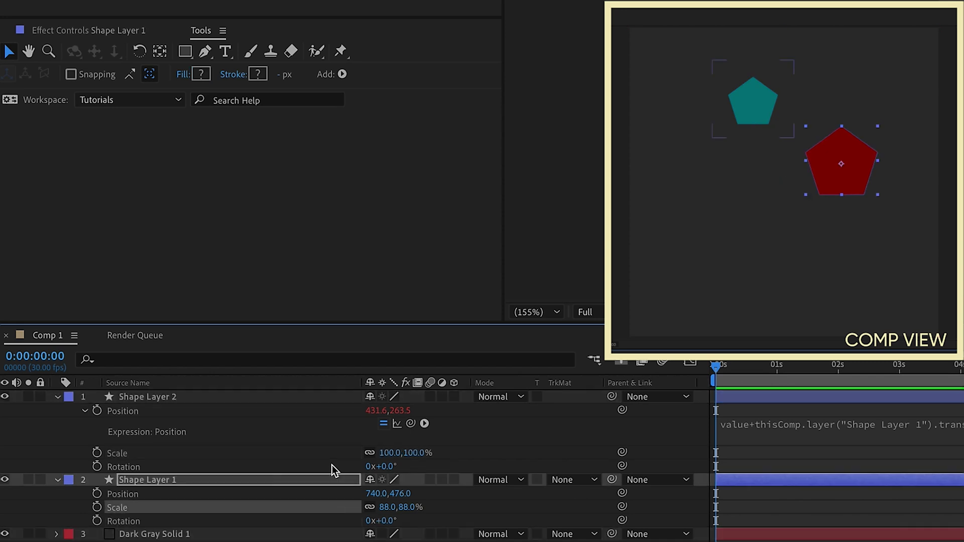
key(ctrl+z)
key(ctrl+z)
key(ctrl+z)
key(ctrl+z)
key(ctrl+z)
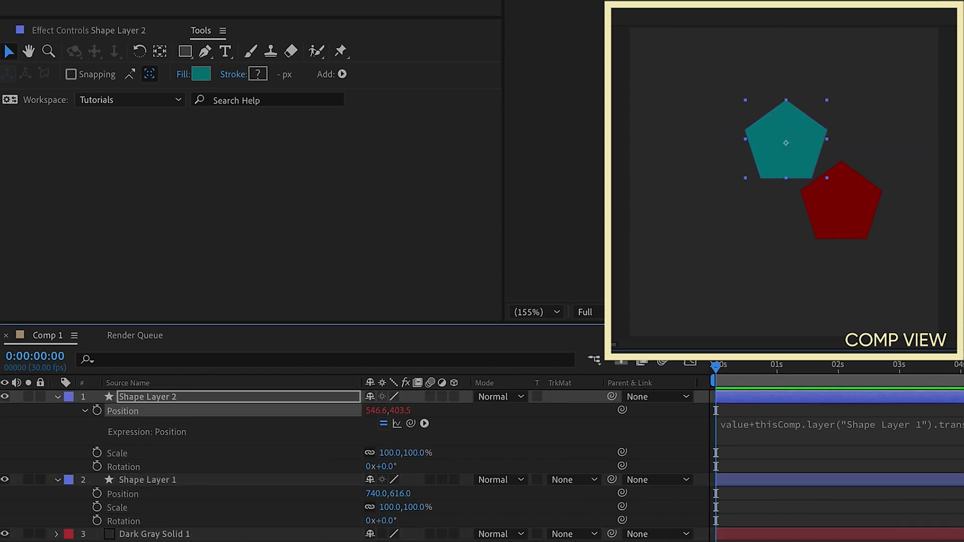
key(ctrl+z)
key(ctrl+z)
key(ctrl+z)
key(ctrl+z)
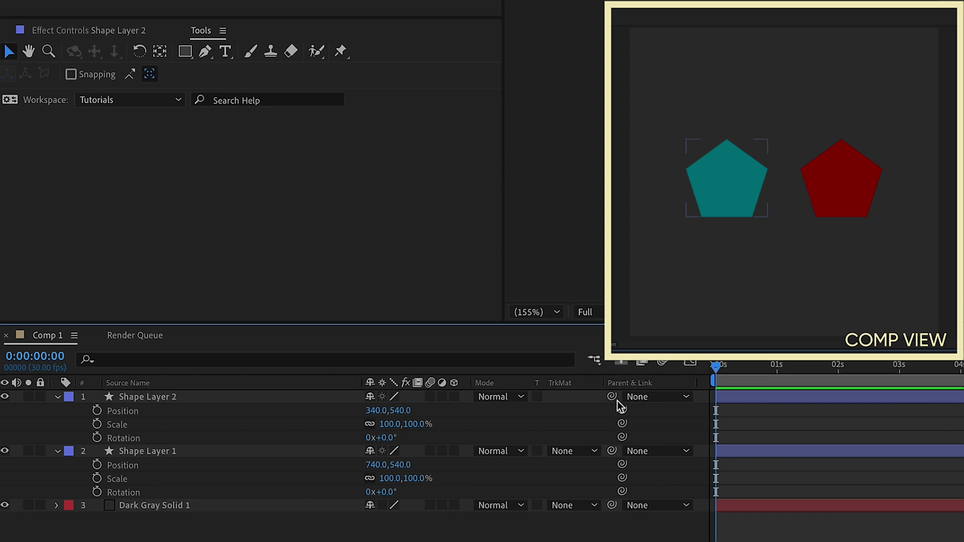
Try parenting Shape Layer 2 to Shape Layer 1 with a horizontal move of the parent, then undo both.
drag(612, 397, 388, 466)
key(ctrl+z)
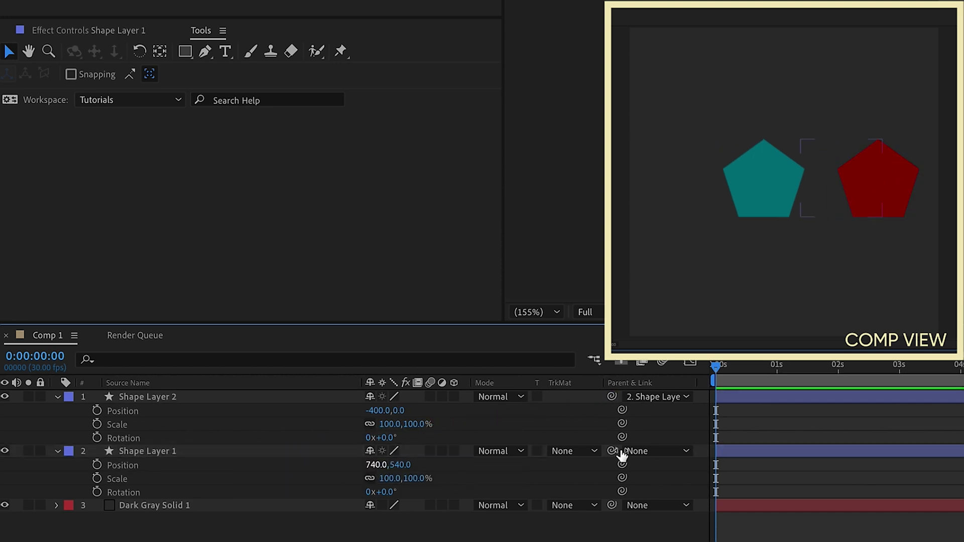
key(ctrl+z)
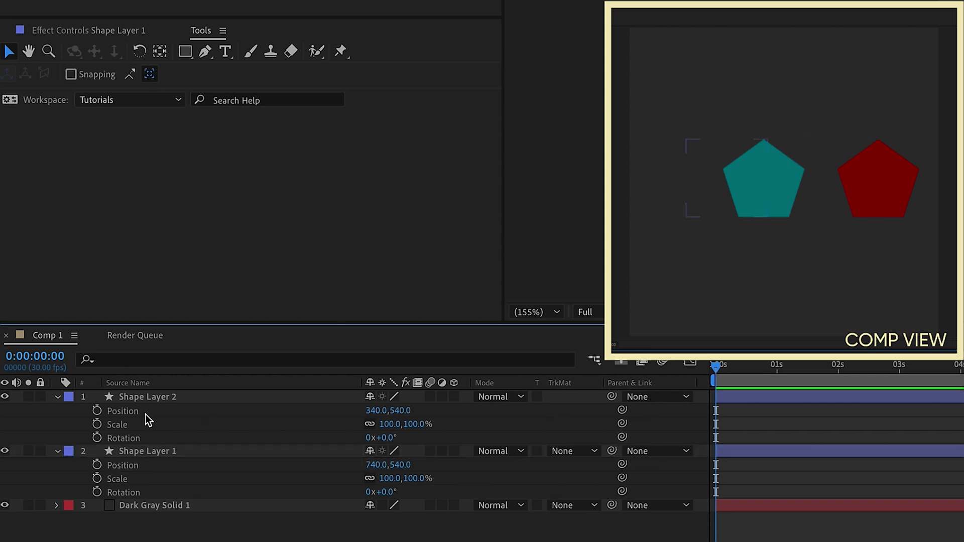
Reveal the Opacity property on both Shape Layer 2 and Shape Layer 1.
click(168, 418)
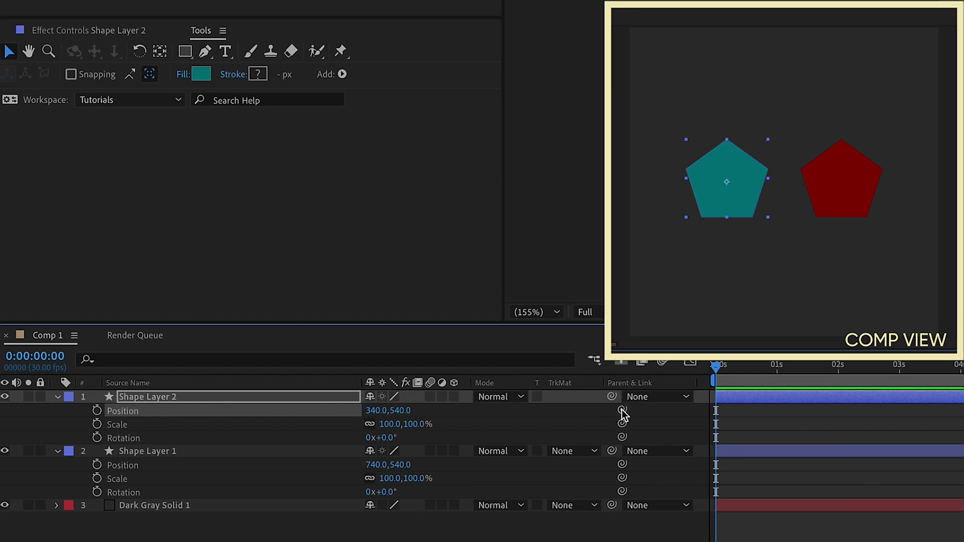
key(shift+t)
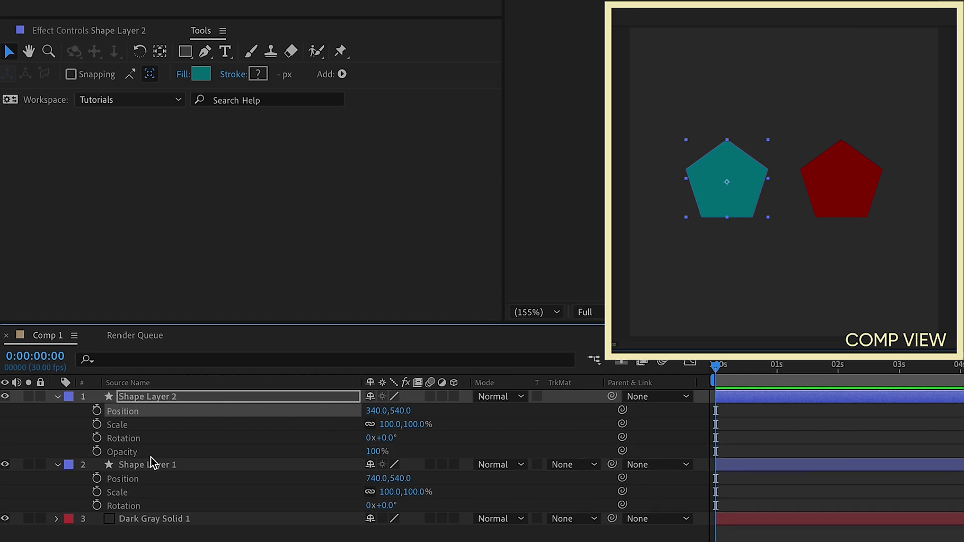
click(153, 462)
key(shift+t)
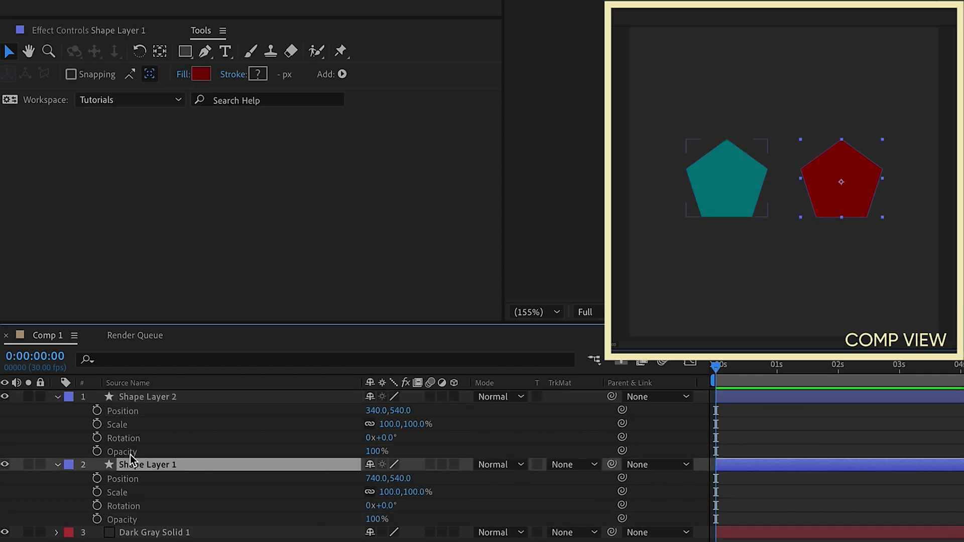
Try linking Shape Layer 2's Opacity to Shape Layer 1, then undo it.
click(131, 452)
drag(625, 449, 346, 511)
key(ctrl+z)
key(ctrl+z)
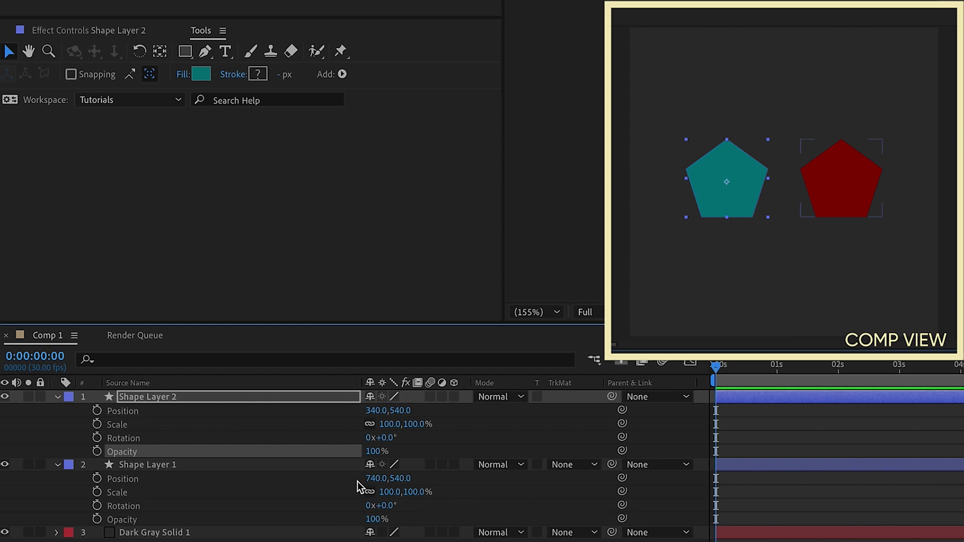
Link Shape Layer 2's Scale to Shape Layer 1's Scale and add "value+" at the start of the expression.
drag(621, 425, 140, 495)
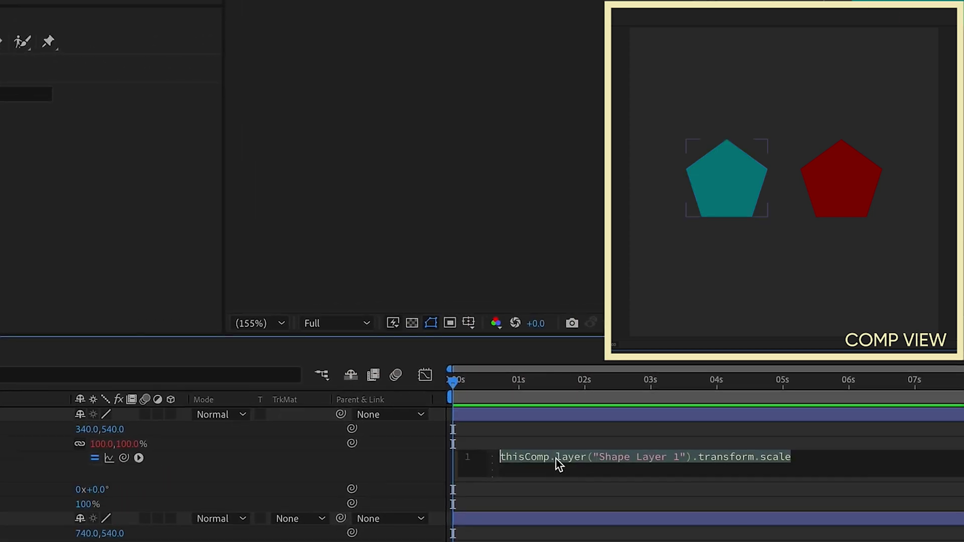
key(Home)
text(value+)
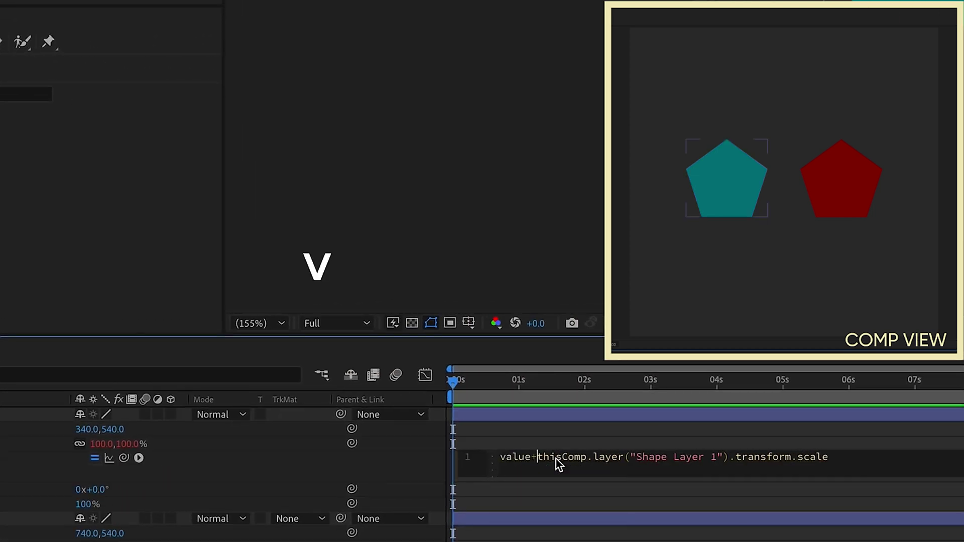
click(129, 452)
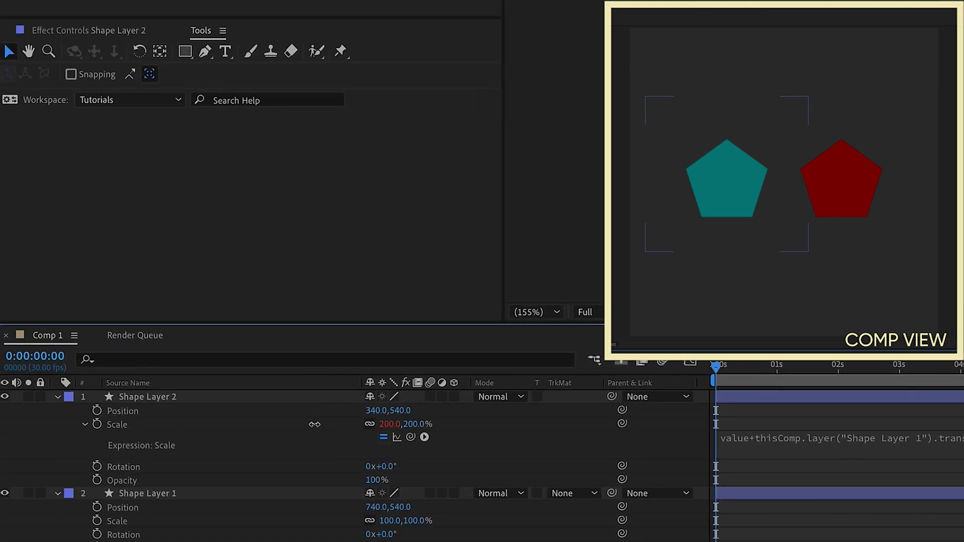
Try increasing Shape Layer 2's scale to about 298%, then undo the change.
drag(314, 425, 406, 432)
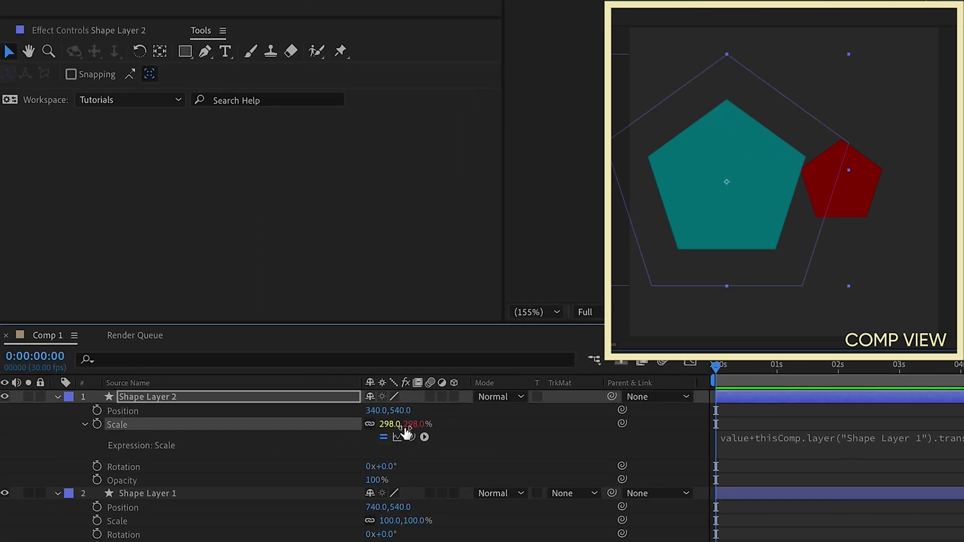
key(ctrl+z)
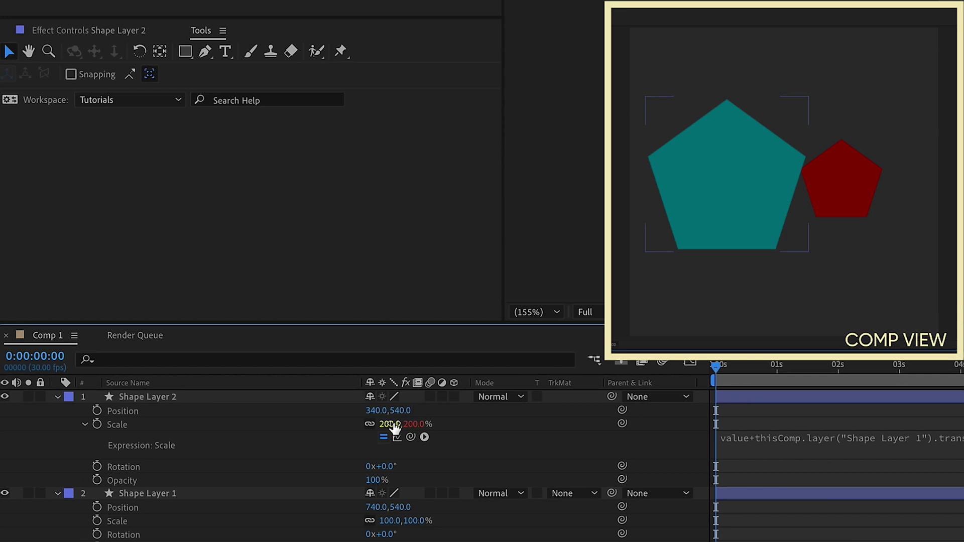
drag(395, 428, 398, 428)
Try Shape Layer 2's own Scale value at 0% and at -50%.
click(123, 525)
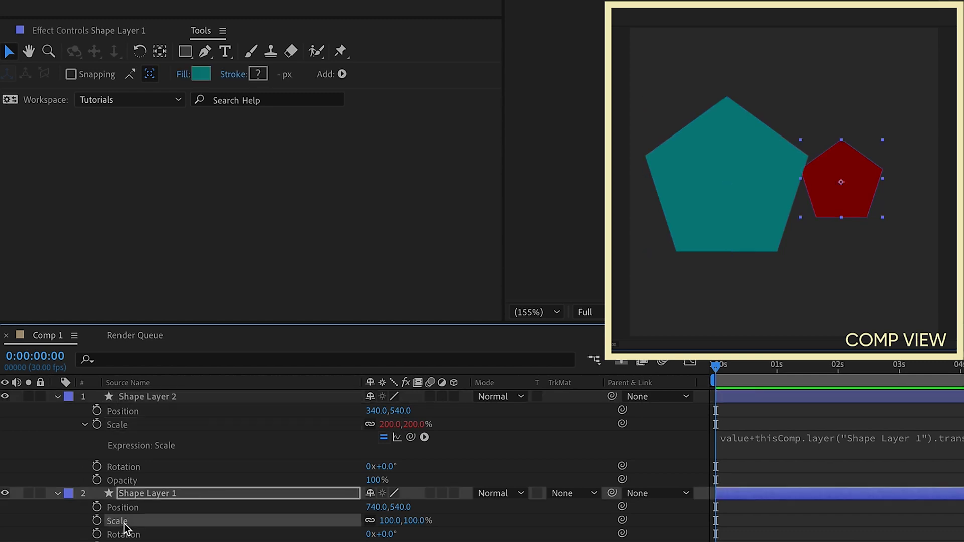
click(390, 424)
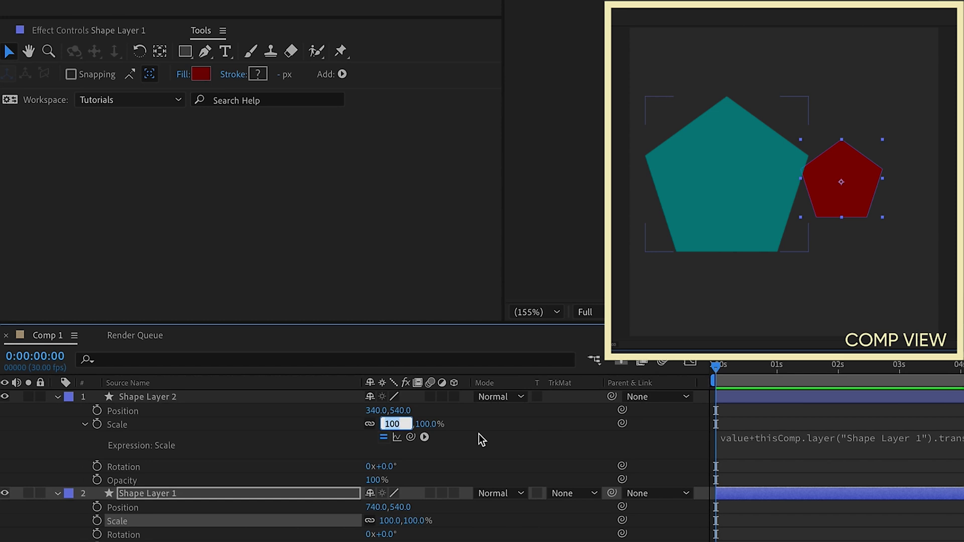
text(0)
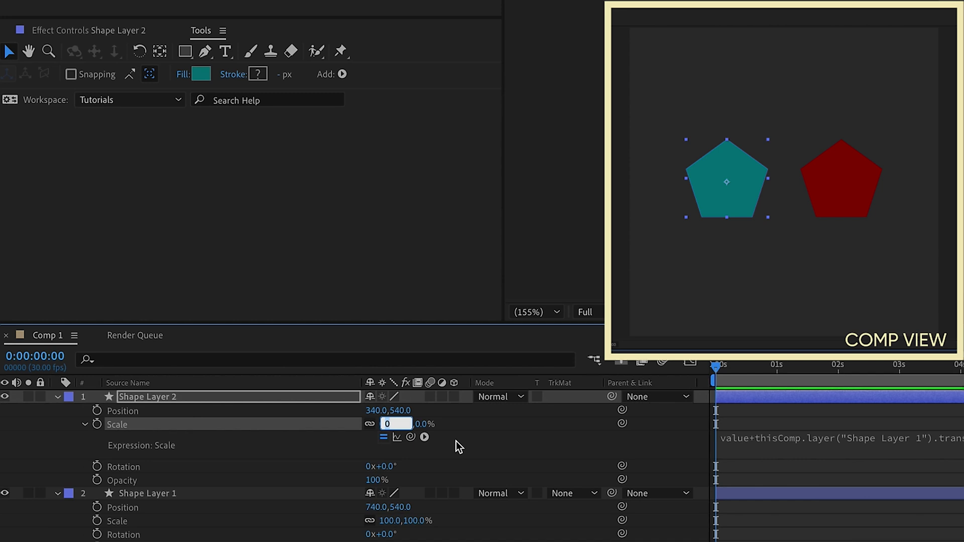
key(BackSpace)
text(-50)
click(302, 399)
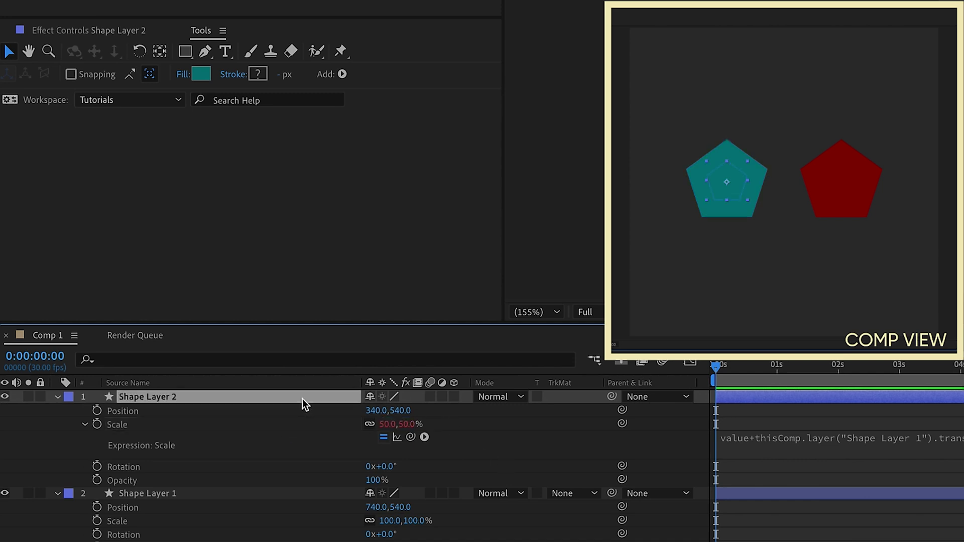
Set Shape Layer 2's own Scale value back to 0%.
click(391, 425)
text(0)
click(108, 435)
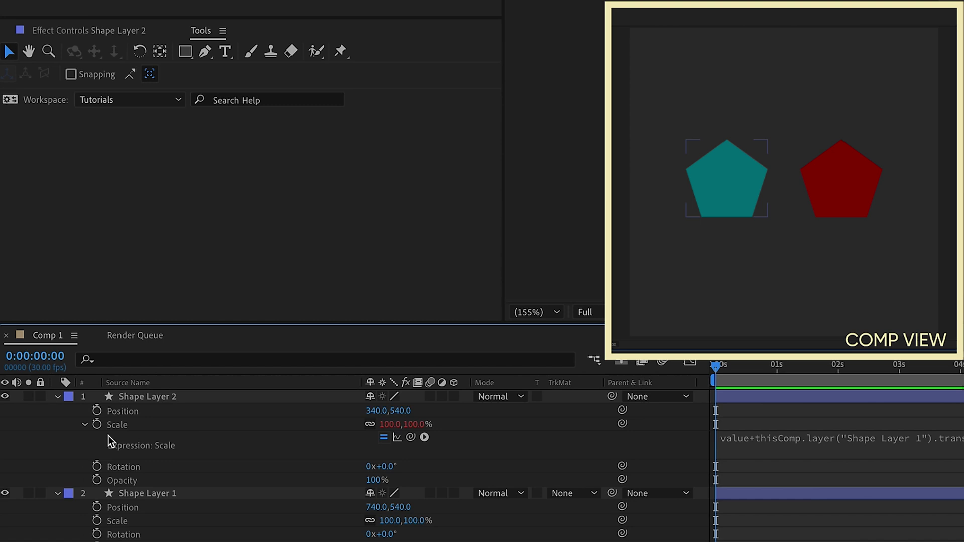
Remove the Scale expression from Shape Layer 2 and delete Shape Layer 1.
key(Delete)
click(134, 469)
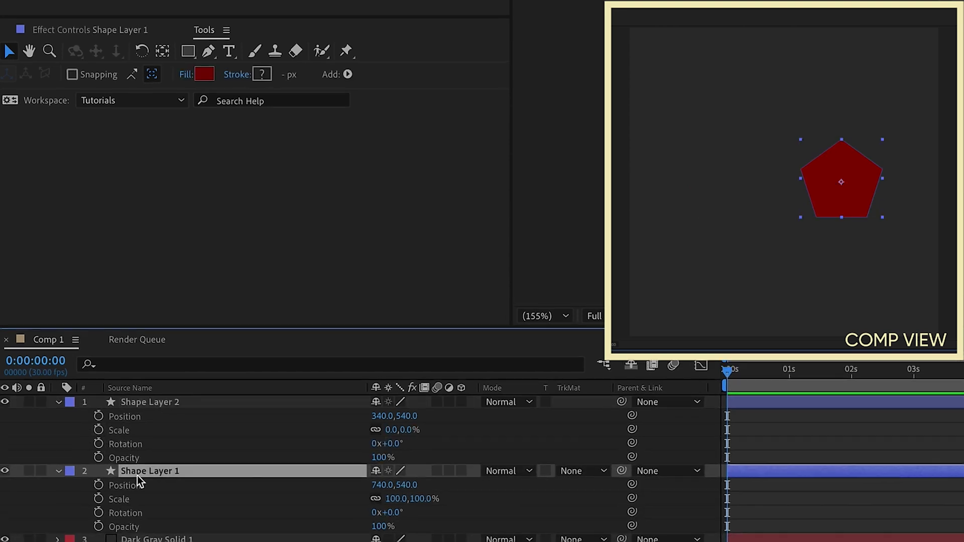
key(Delete)
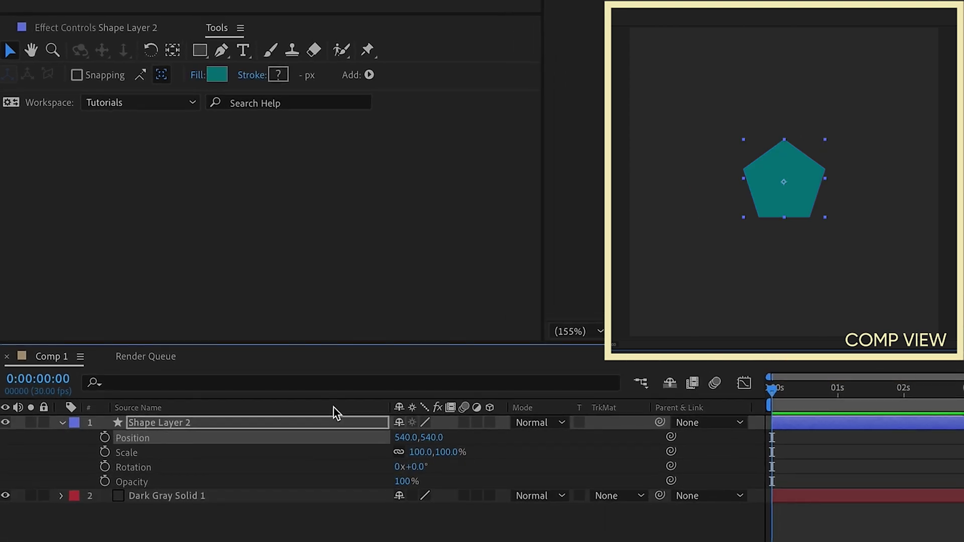
Reveal only Shape Layer 2's Rotation and give it the expression time*150.
key(u)
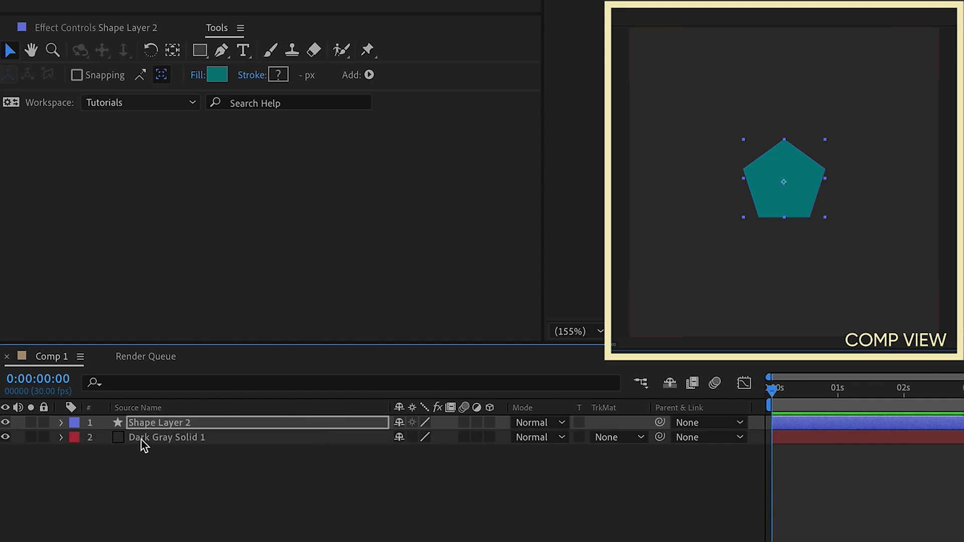
key(r)
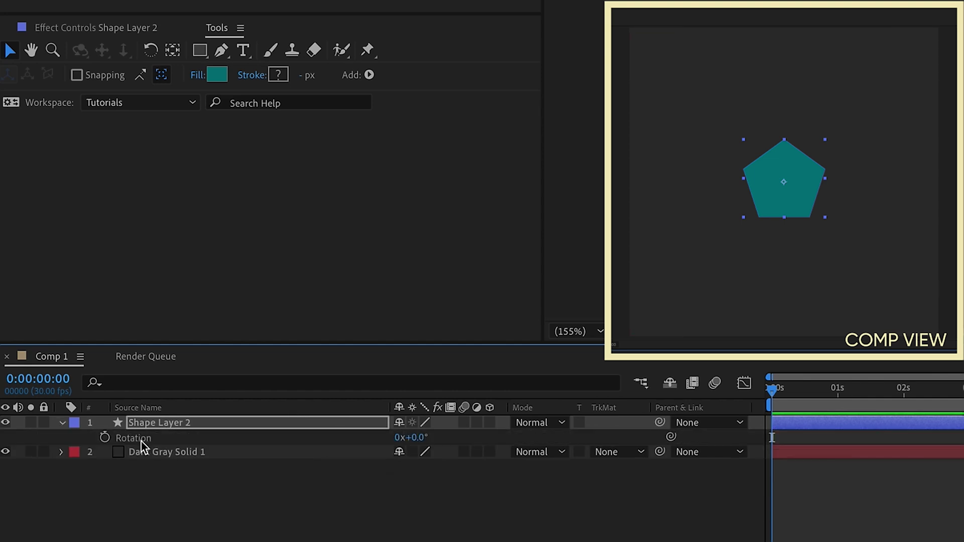
alt+click(106, 439)
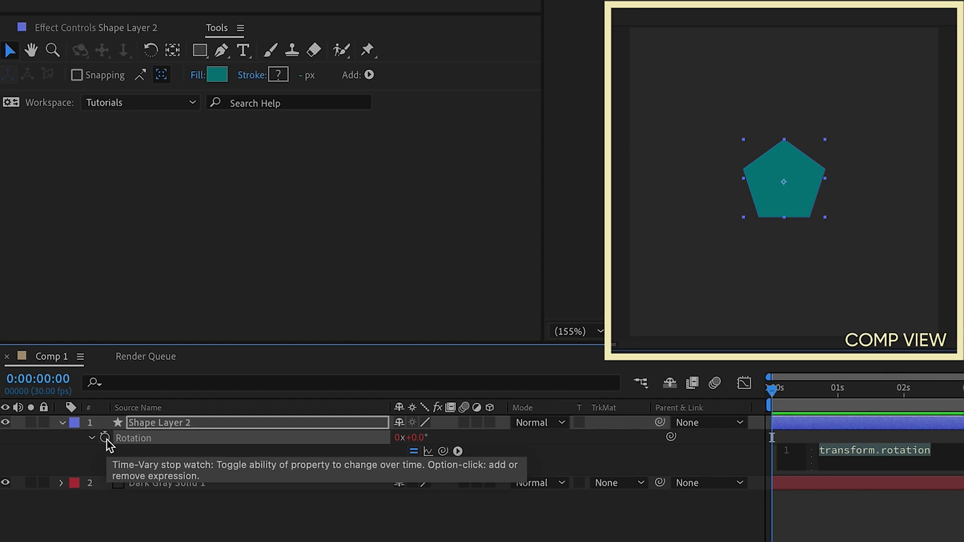
text(time*150)
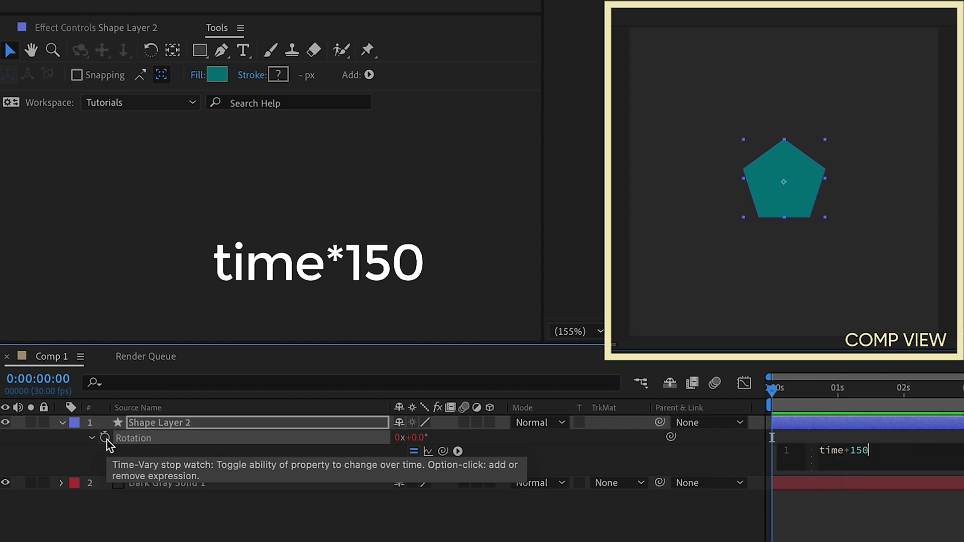
key(KP_Enter)
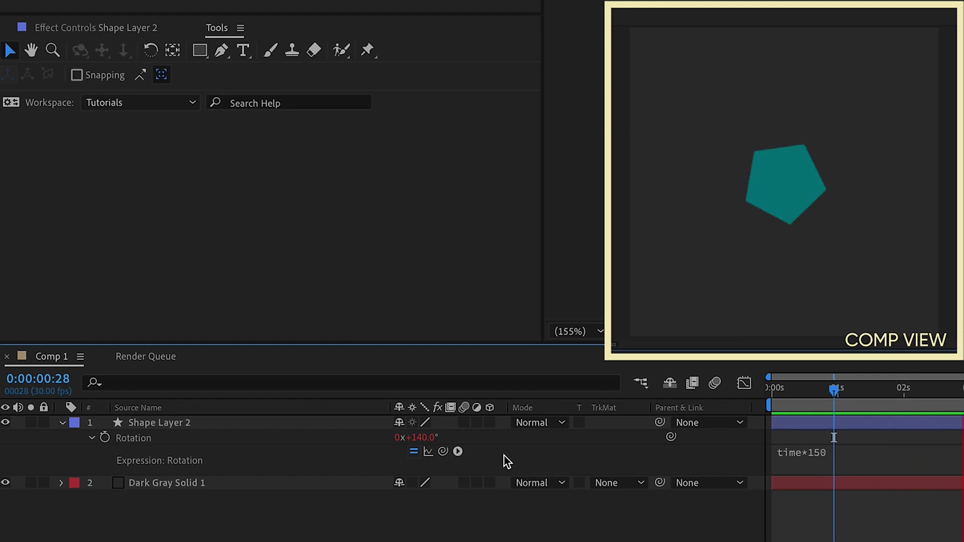
Add "value+" at the start of the Rotation expression and offset the layer's own rotation by about 2°.
click(797, 450)
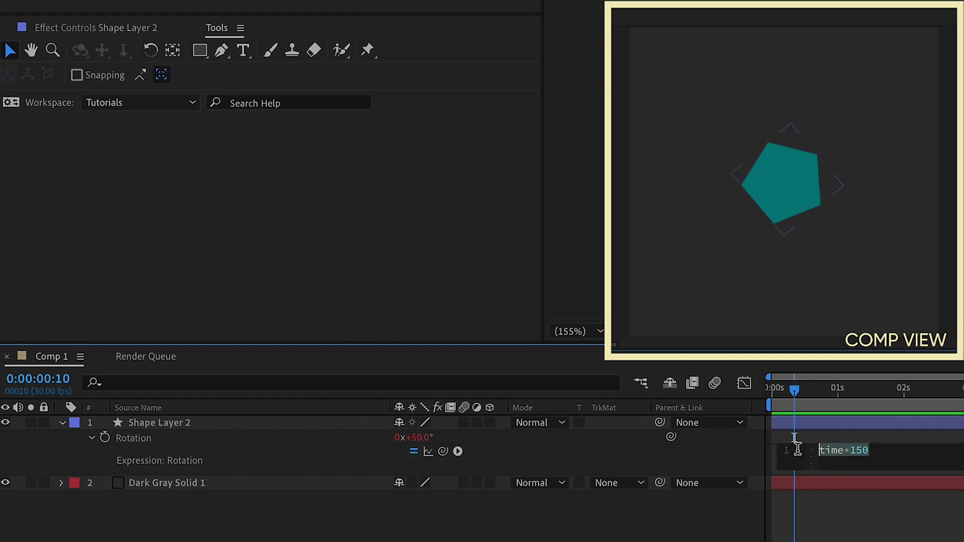
key(Home)
text(value+)
key(KP_Enter)
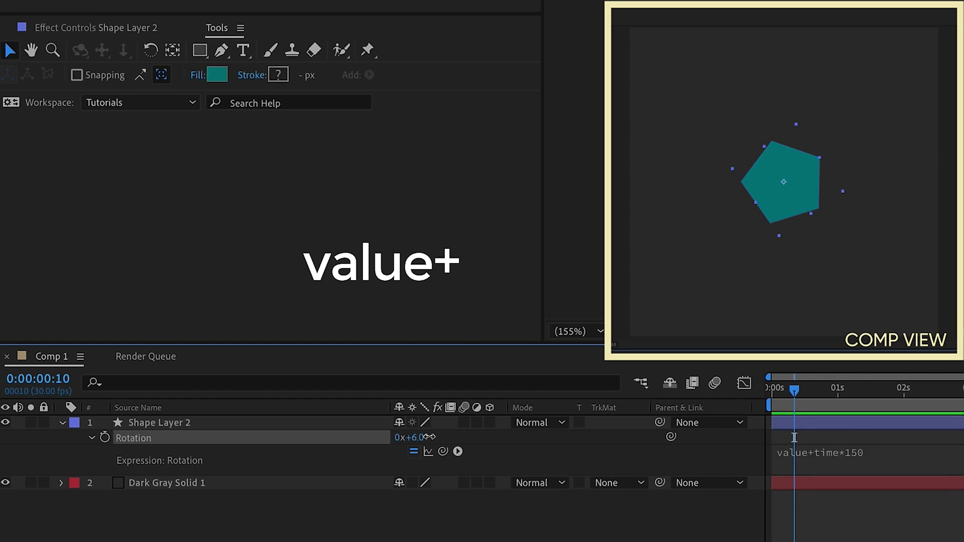
drag(443, 434, 422, 437)
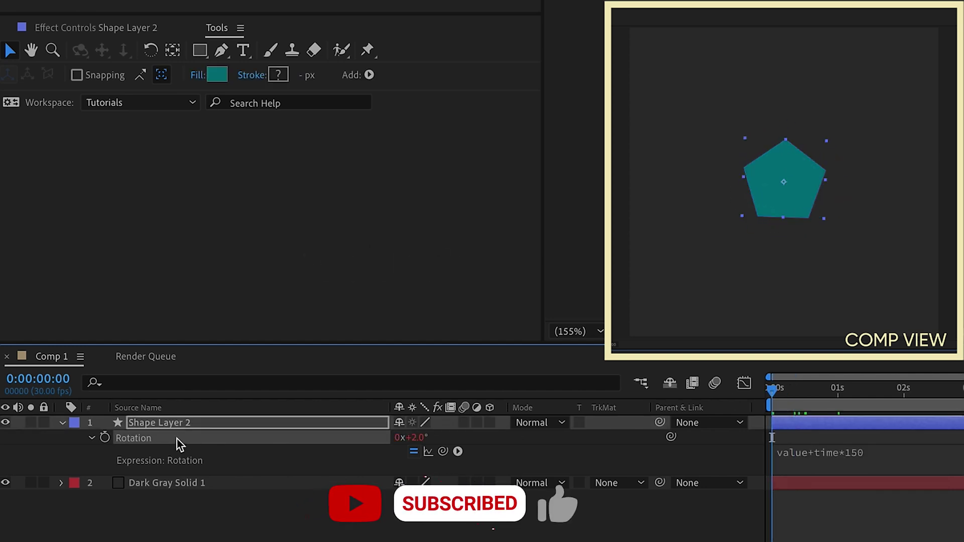
Keyframe Shape Layer 2's Rotation from 0° at the start to one full revolution at 0:00:01:01.
click(105, 438)
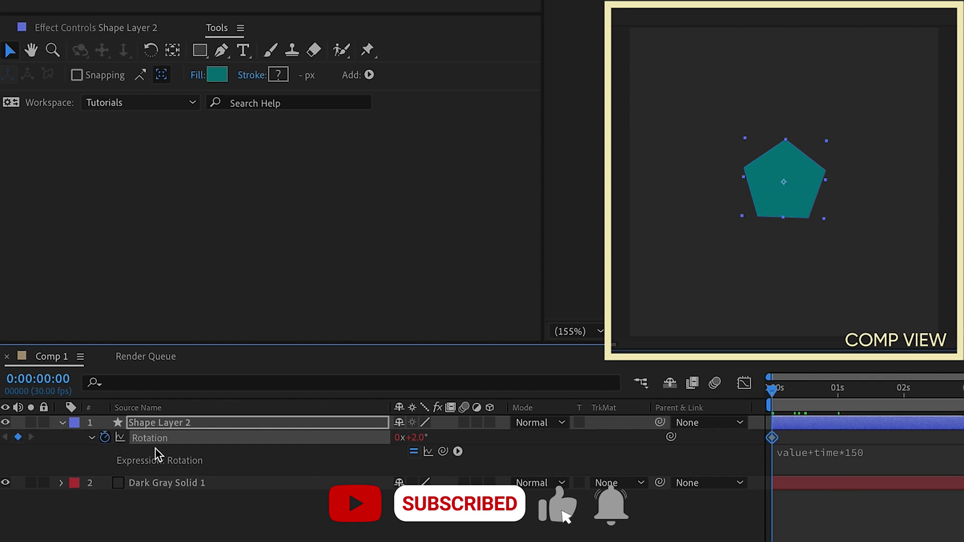
click(419, 438)
text(0)
key(Return)
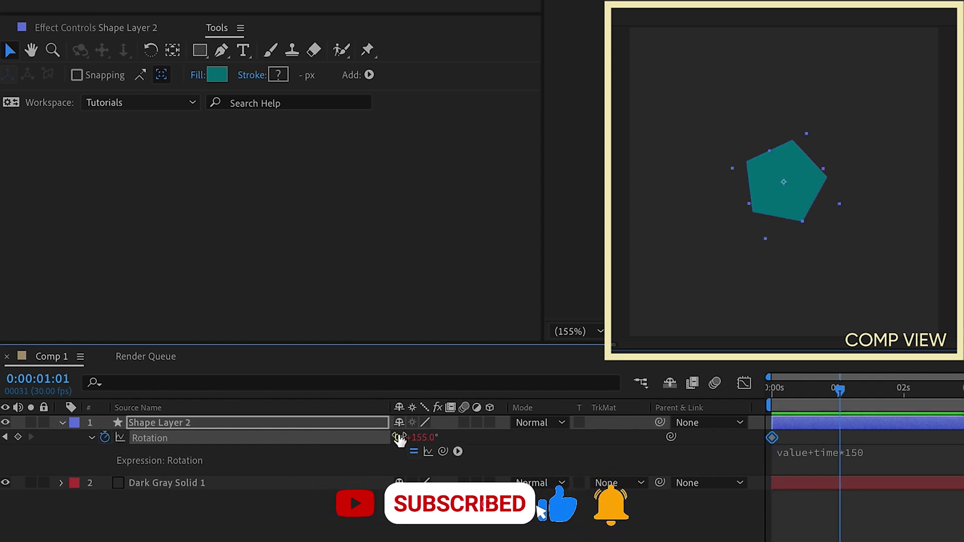
click(399, 437)
text(1)
key(Return)
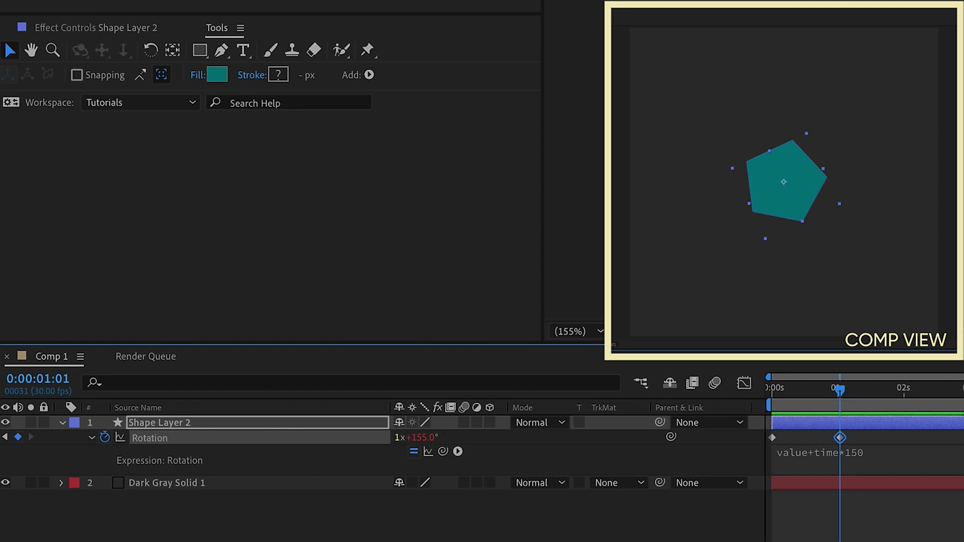
Preview the keyframed rotation and remove all Rotation keyframes from Shape Layer 2.
key(F2)
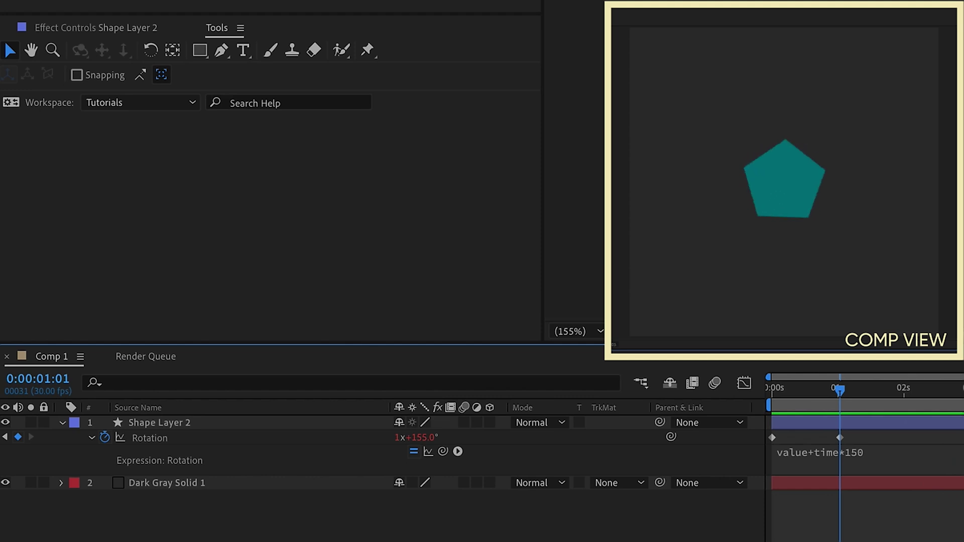
key(space)
click(105, 438)
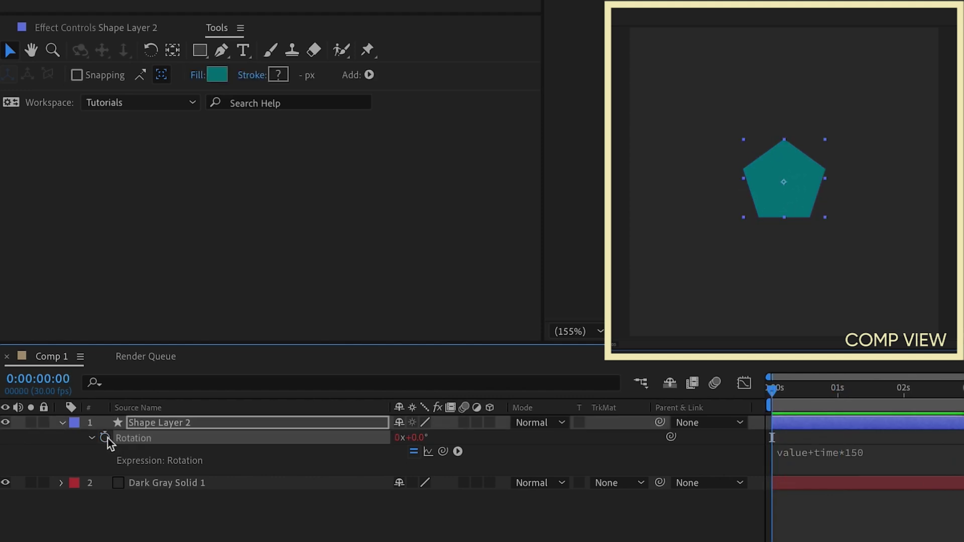
Apply a Slider Control effect to Shape Layer 2.
click(348, 8)
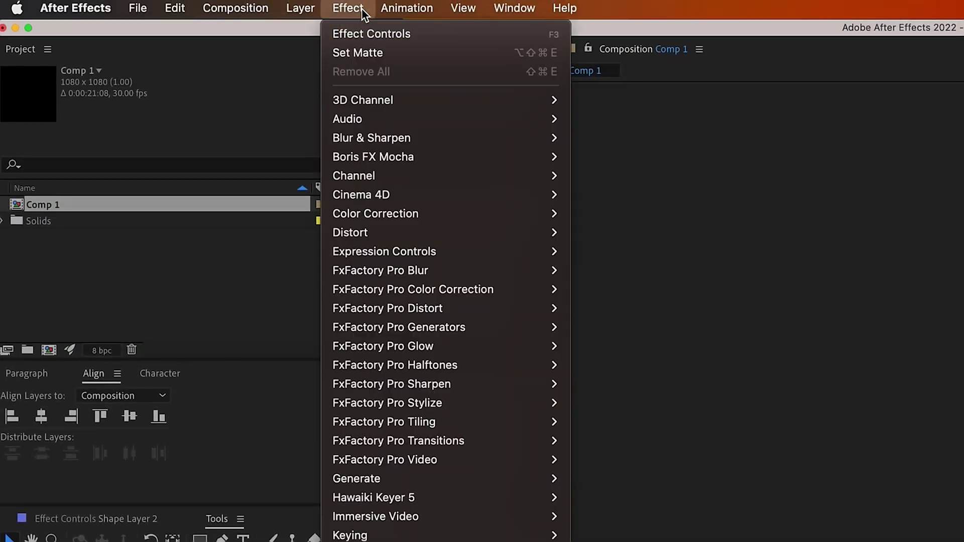
mouse_move(424, 252)
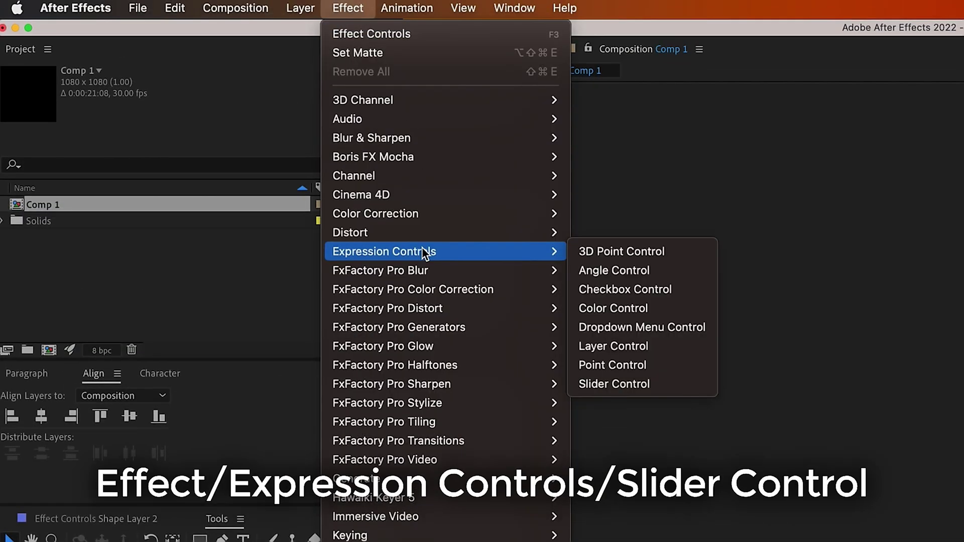
click(644, 384)
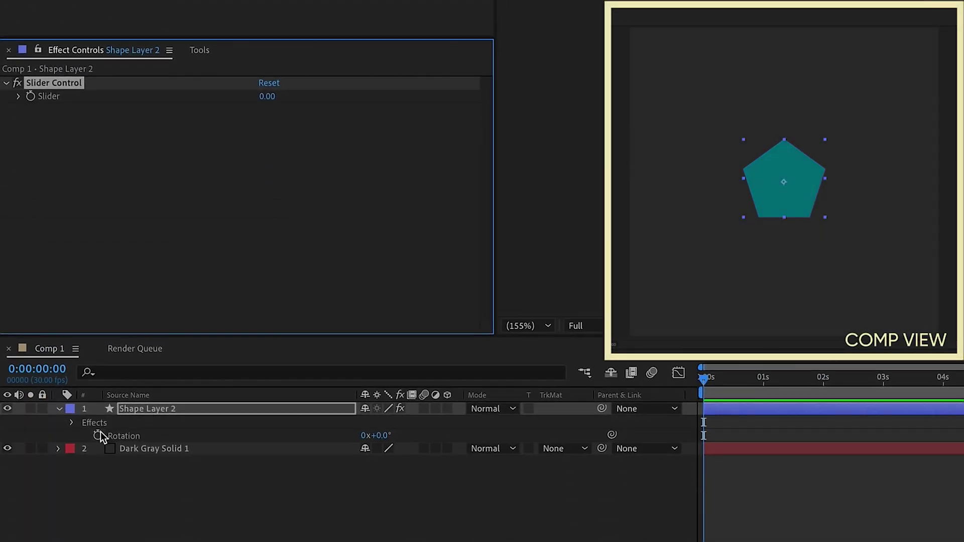
Give Rotation the expression value+time* followed by a reference to the Slider Control's Slider, and preview it.
alt+click(100, 435)
text(value)
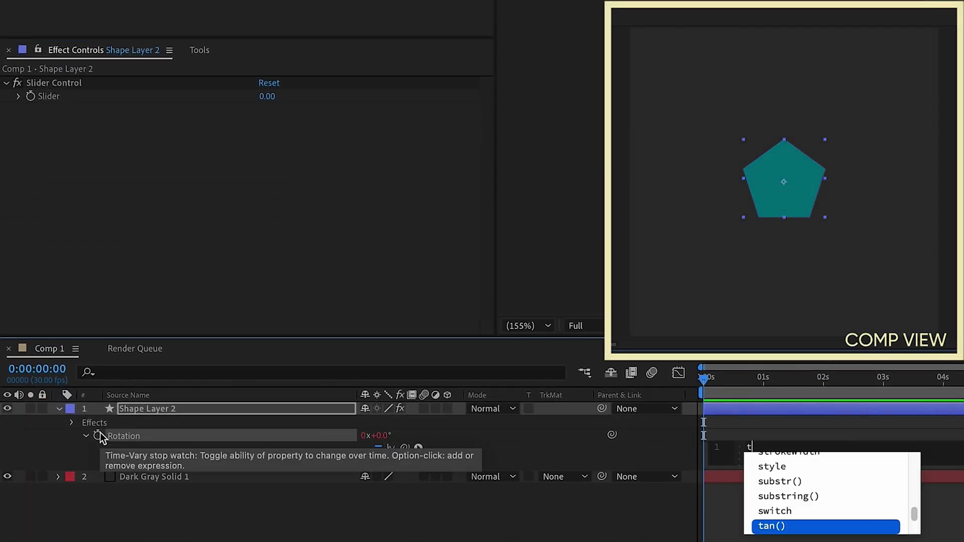
text(+time*)
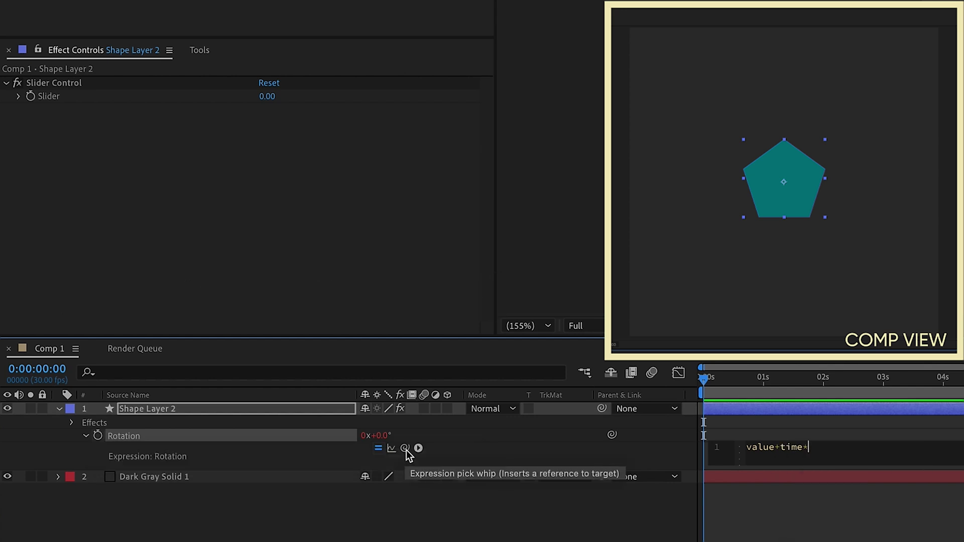
drag(404, 448, 39, 96)
key(space)
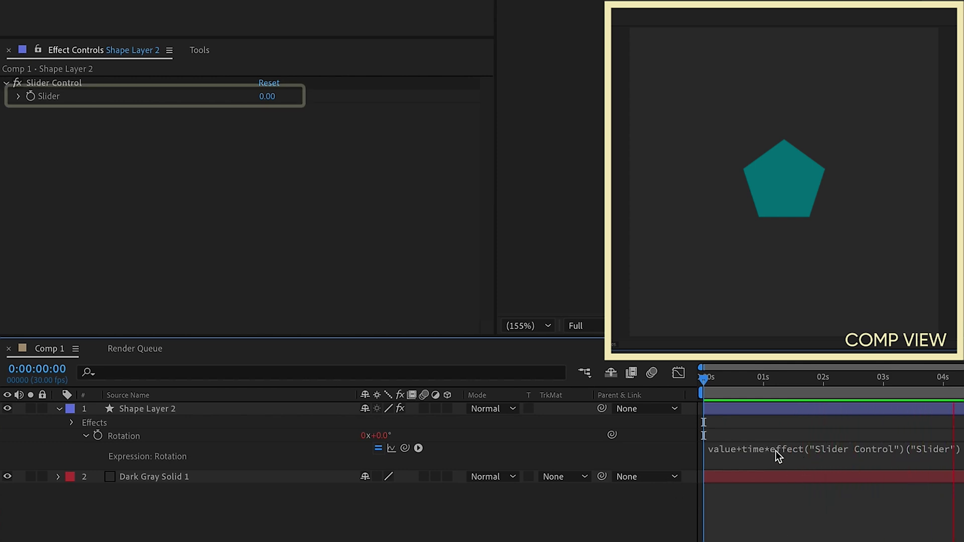
Keyframe the Slider at 0 at 0:00:00:29 and at 150 at 0:00:01:29.
click(762, 379)
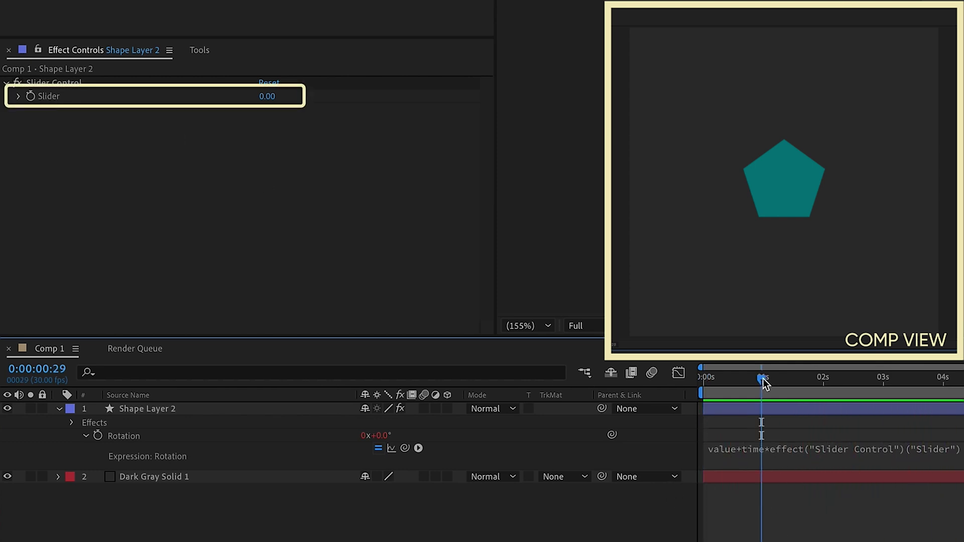
click(33, 101)
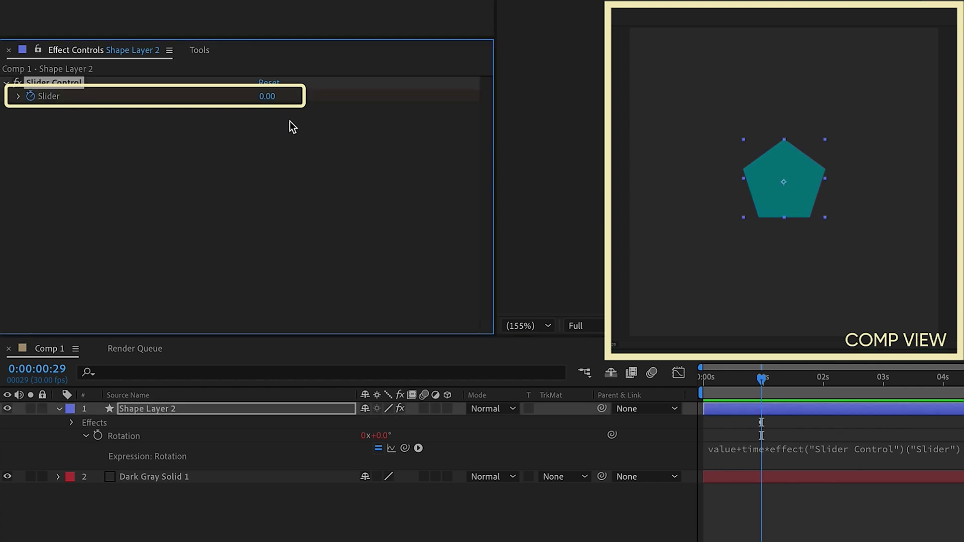
click(822, 381)
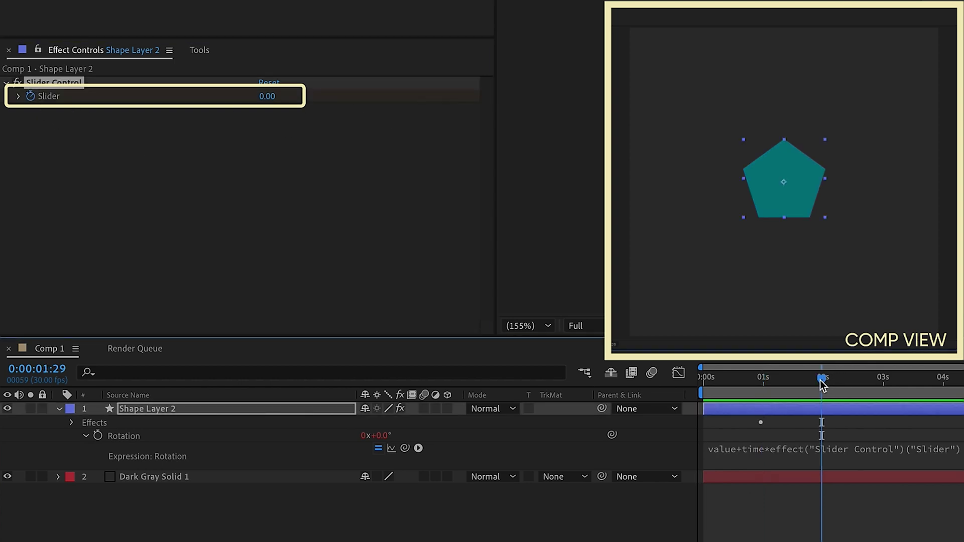
click(268, 95)
text(150)
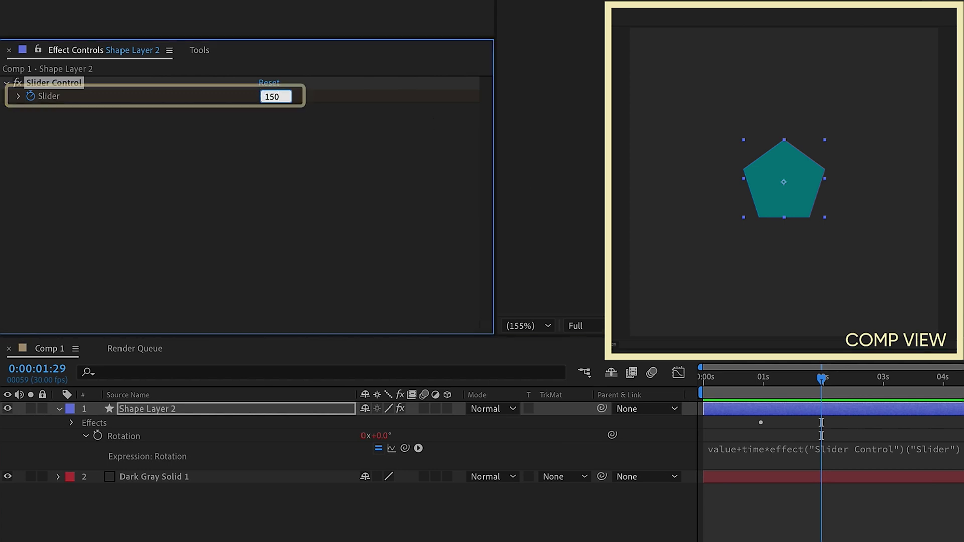
key(Return)
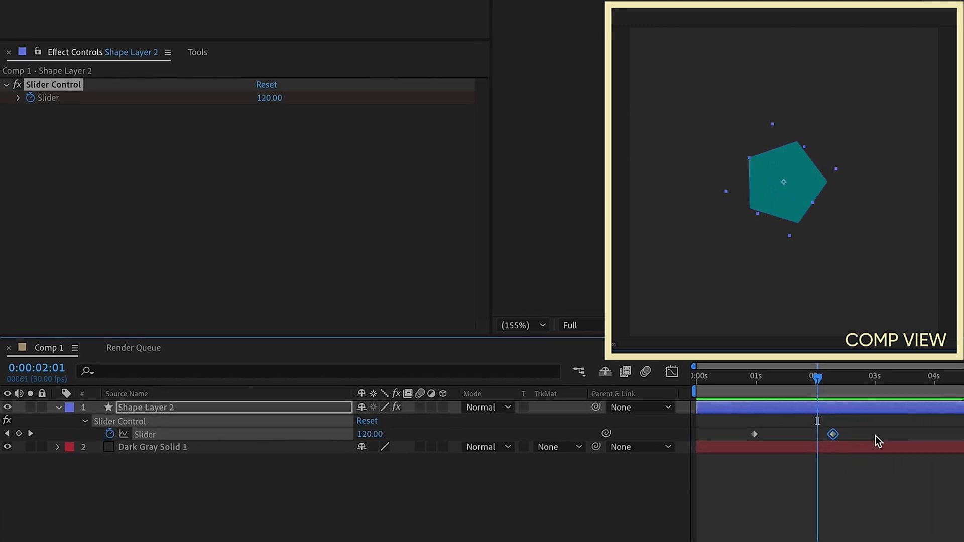
Move the Slider's second keyframe to about 0:00:04:10 and preview the slower speed-up.
drag(833, 434, 951, 434)
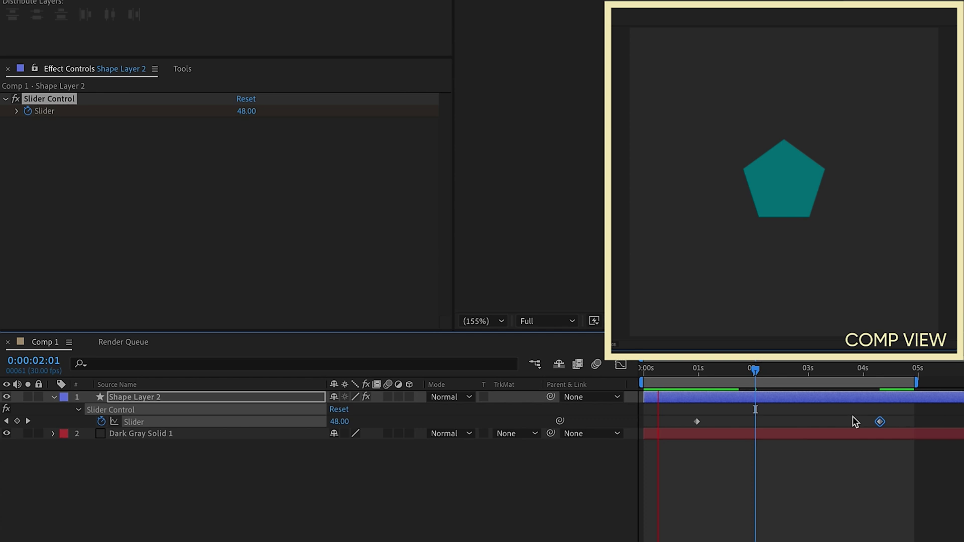
key(space)
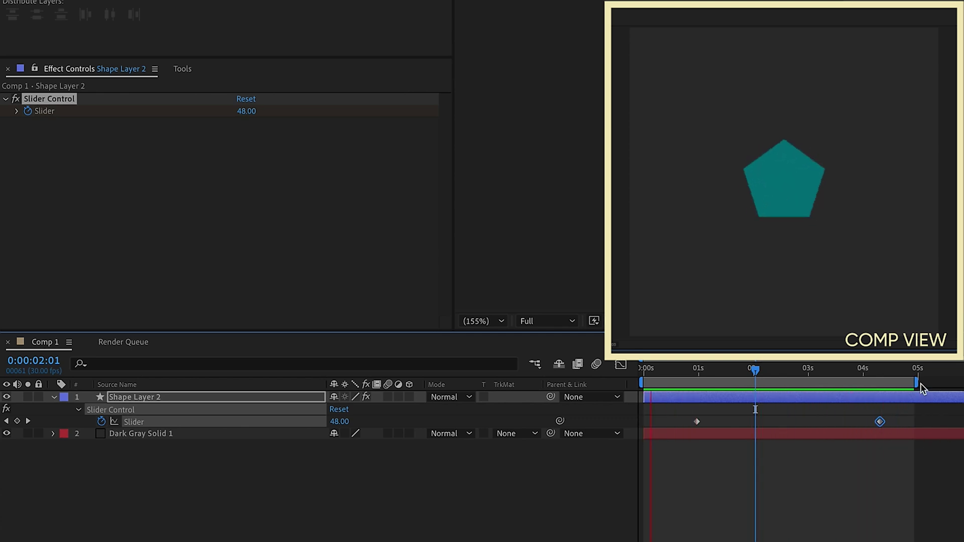
key(k)
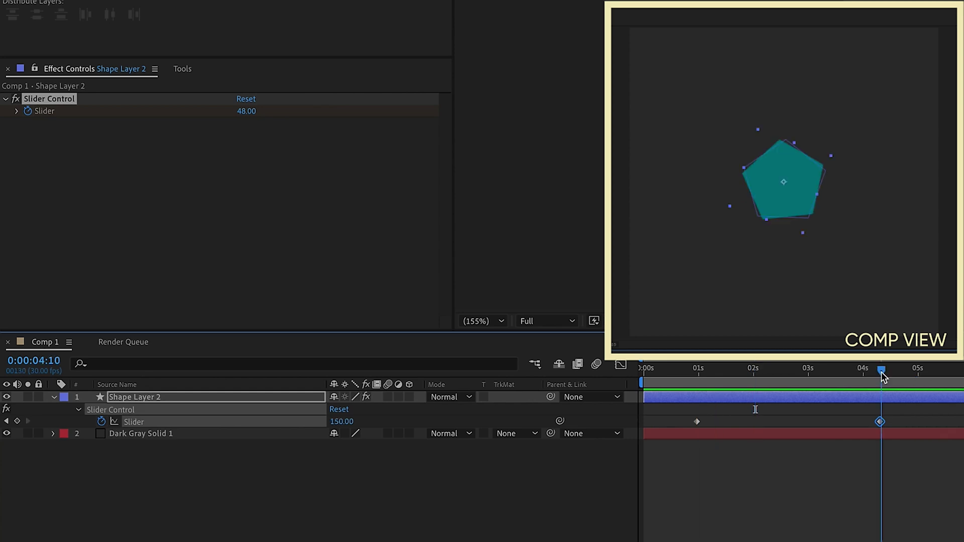
Apply Easy Ease In to the last Slider keyframe and lengthen its incoming handle in the speed graph.
right_click(881, 420)
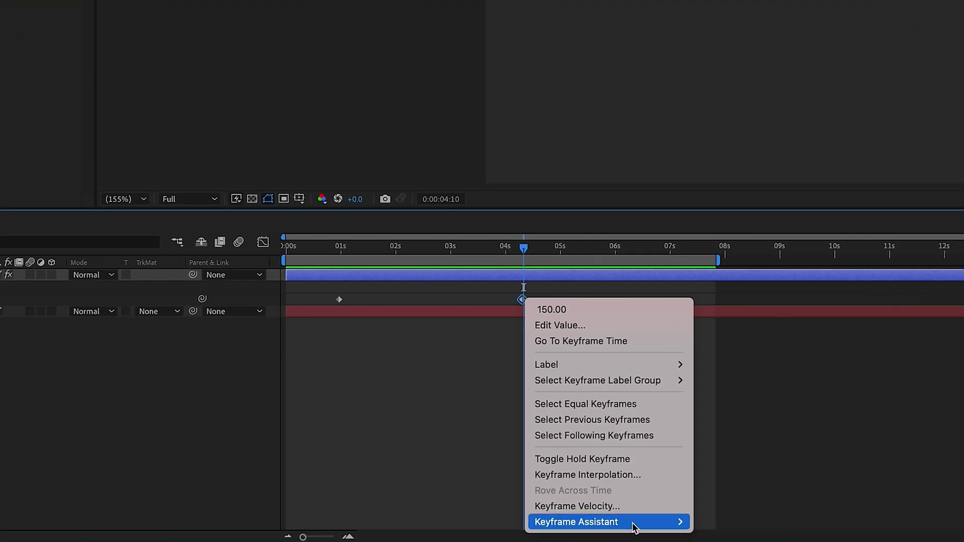
mouse_move(638, 524)
click(743, 433)
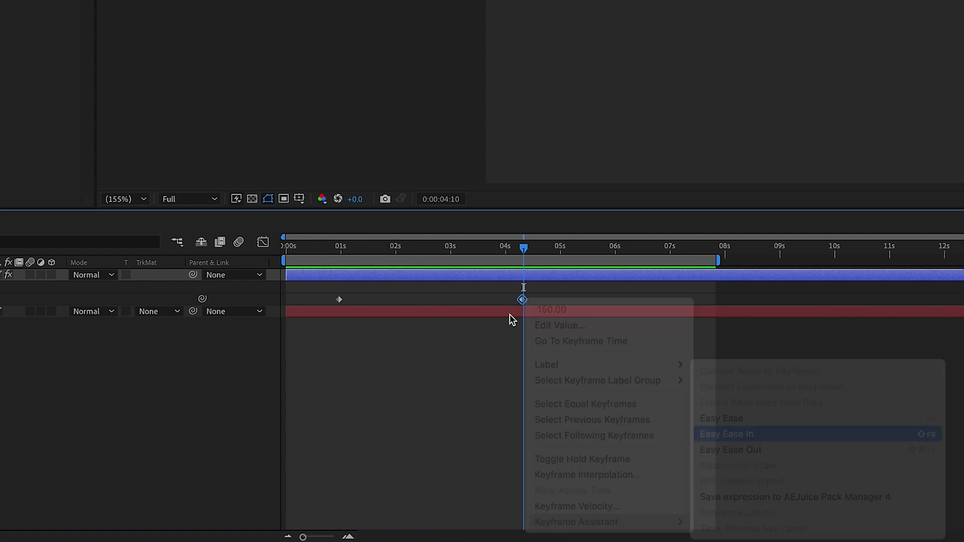
click(262, 242)
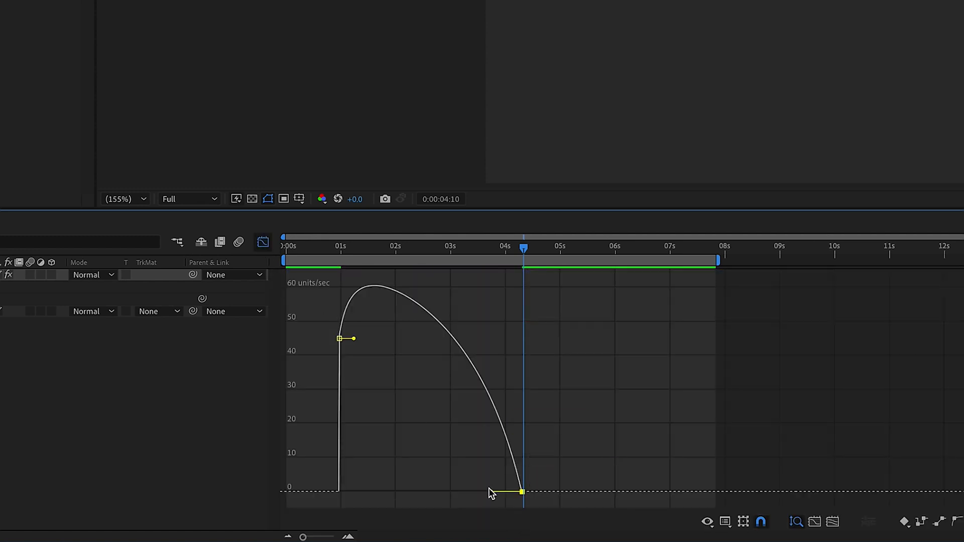
drag(490, 492, 431, 492)
click(277, 247)
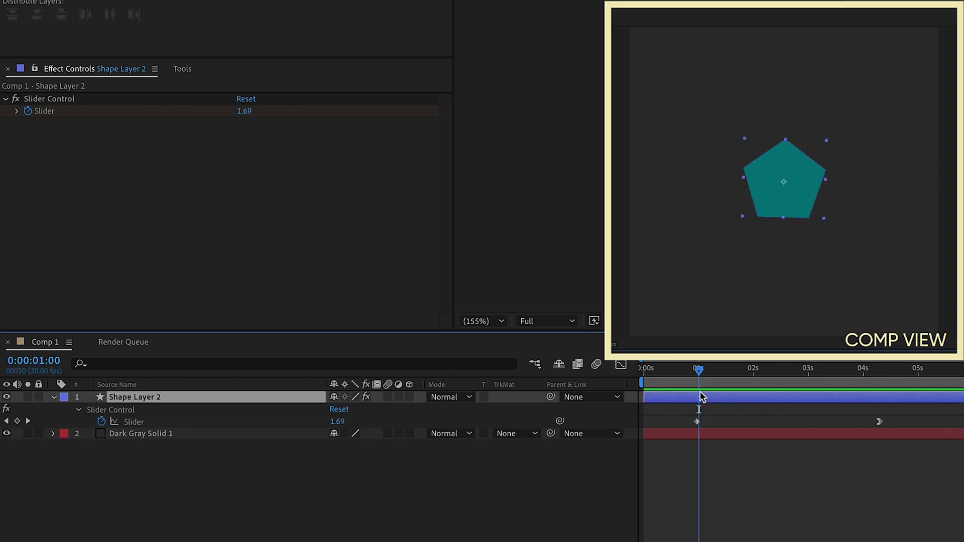
Review Shape Layer 2's Rotation expression and return to its keyframed Slider property.
key(e)
key(e)
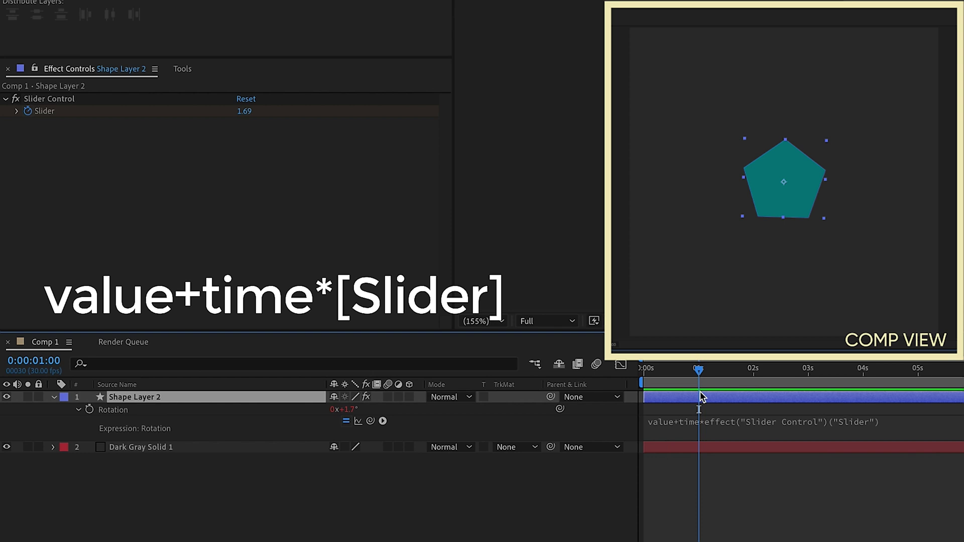
key(u)
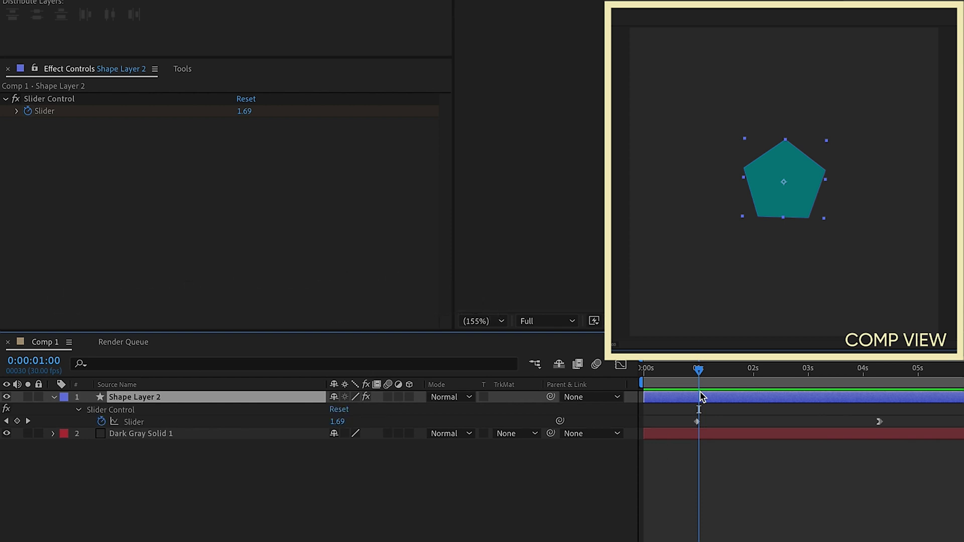